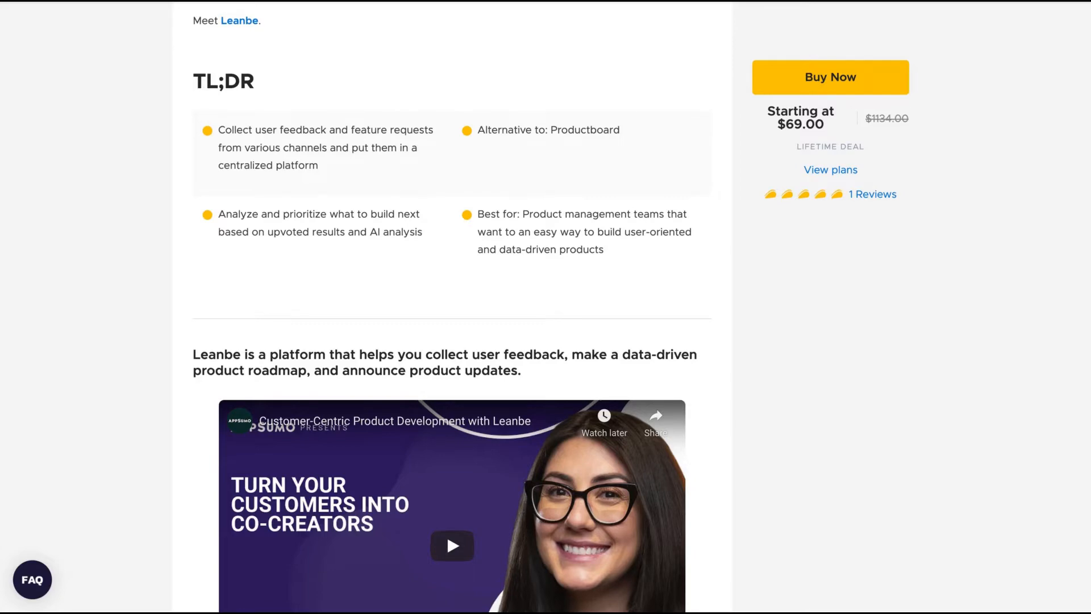
Review the Leanbe deal page through to its license plans and show License Tier 5 in the third plan
{"action": "scroll", "coordinate": [452, 307], "scroll_direction": "down", "scroll_amount": 20}
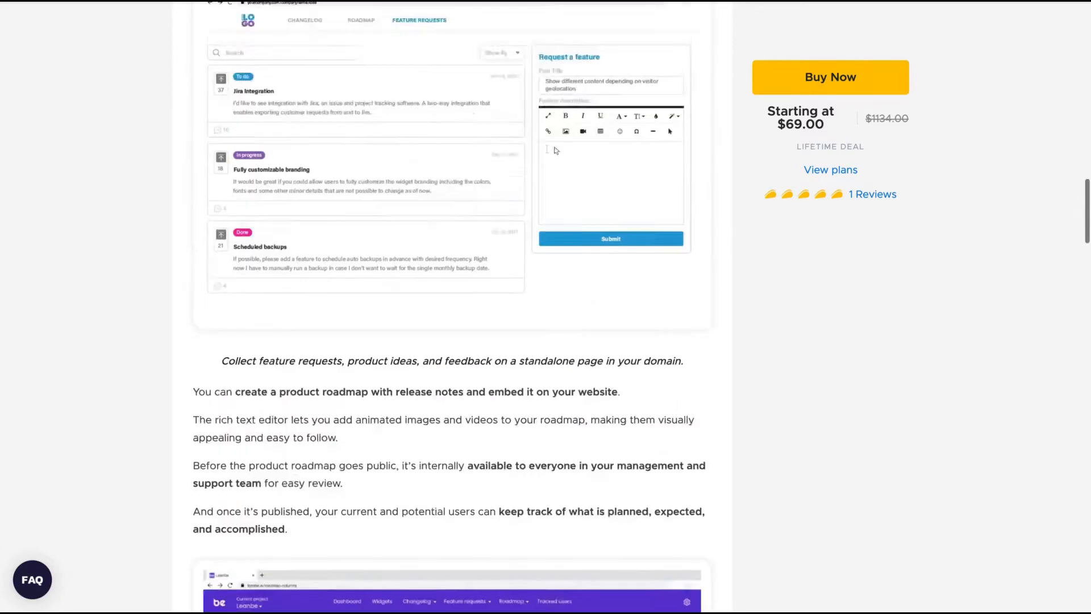
{"action": "scroll", "coordinate": [270, 207], "scroll_direction": "down", "scroll_amount": 10}
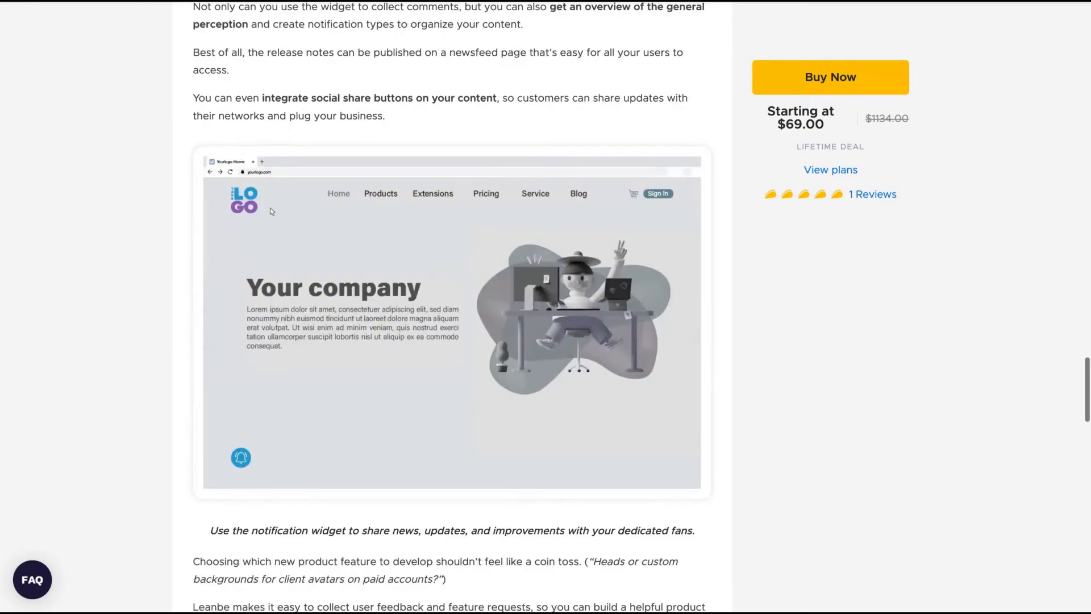
{"action": "scroll", "coordinate": [271, 207], "scroll_direction": "down", "scroll_amount": 20}
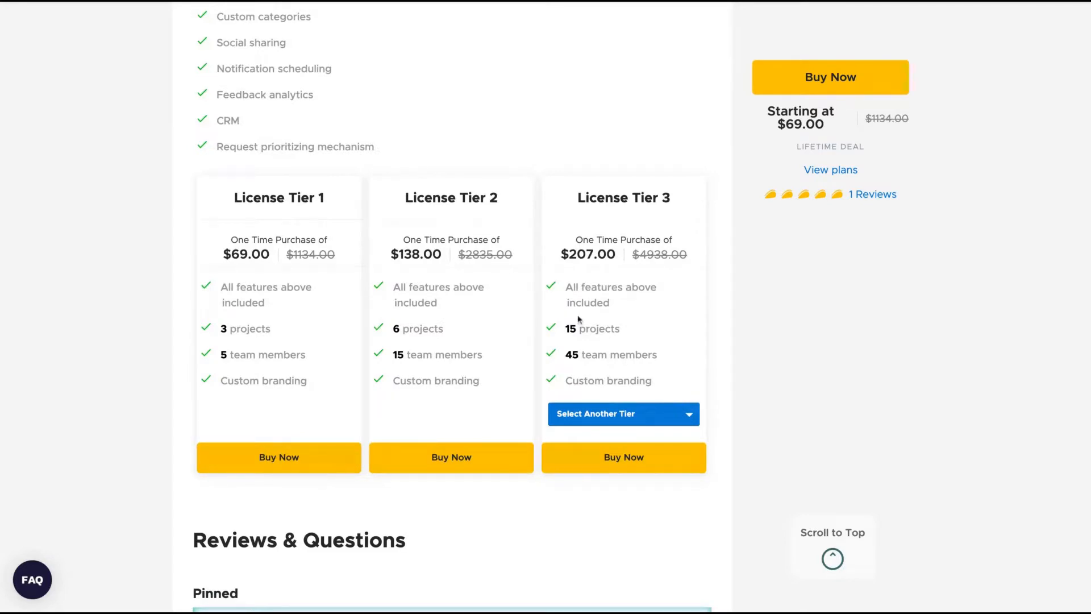
{"action": "left_click", "coordinate": [604, 423]}
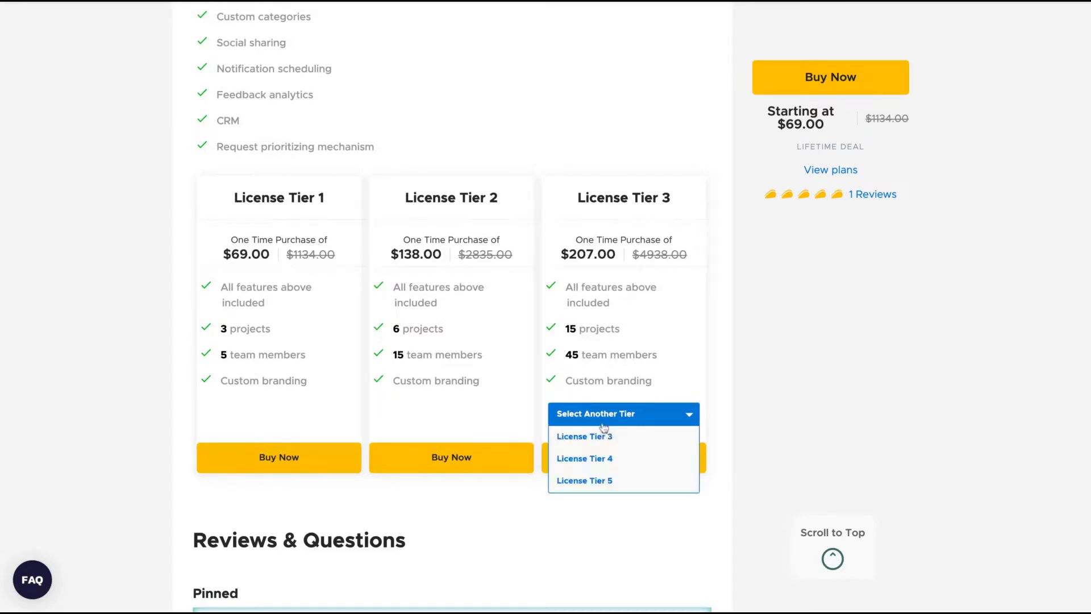
{"action": "left_click", "coordinate": [603, 480]}
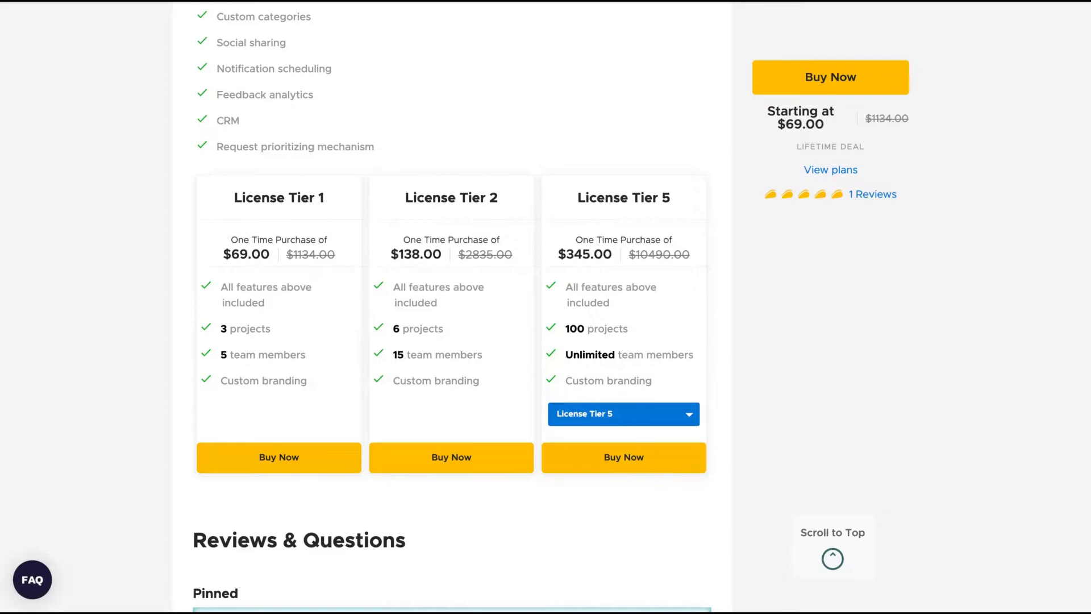
{"action": "scroll", "coordinate": [452, 307], "scroll_direction": "up", "scroll_amount": 10}
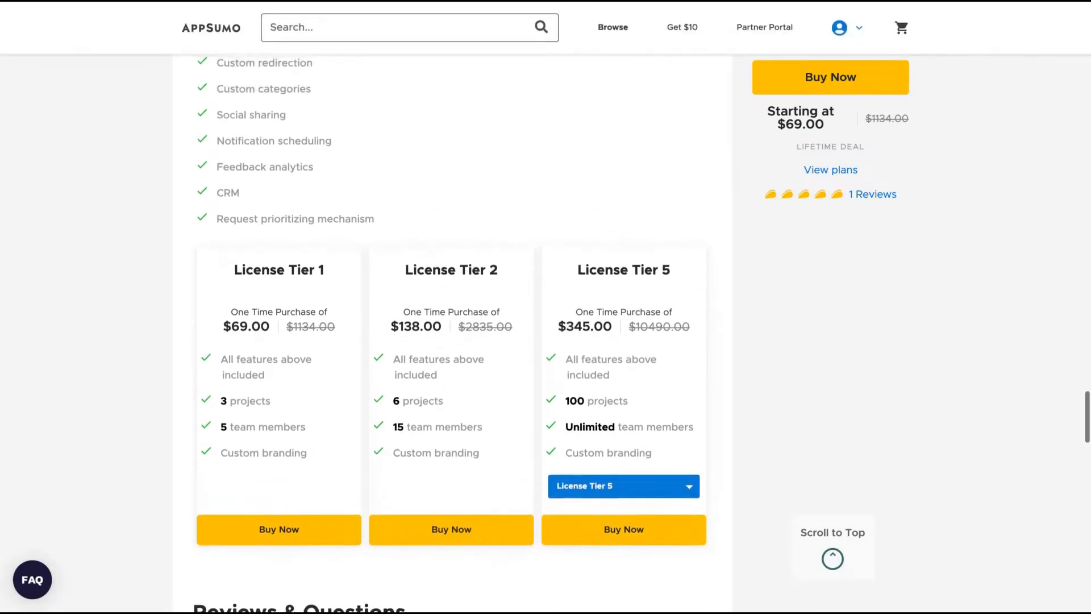
{"action": "scroll", "coordinate": [680, 3], "scroll_direction": "up", "scroll_amount": 15}
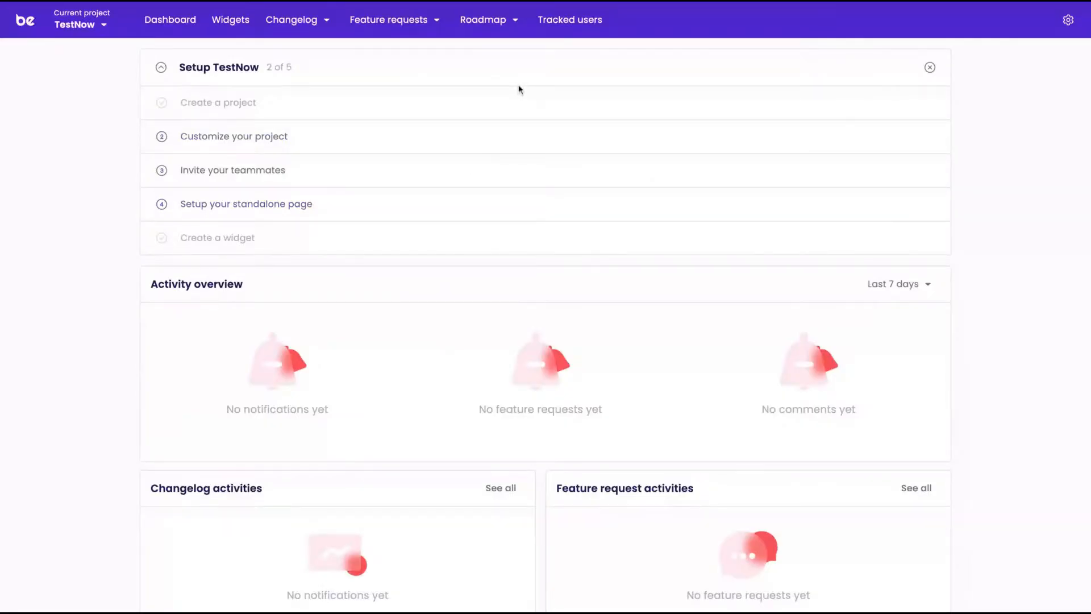
Set the TestNow project's display font to 'Roboto Slab', serif and save it
{"action": "mouse_move", "coordinate": [187, 139]}
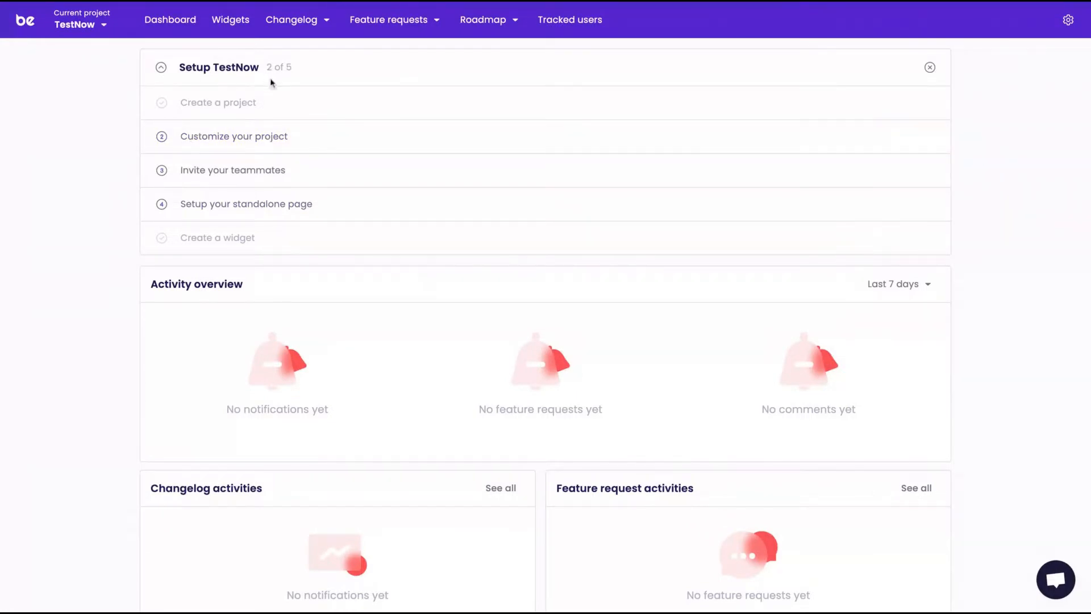
{"action": "mouse_move", "coordinate": [381, 149]}
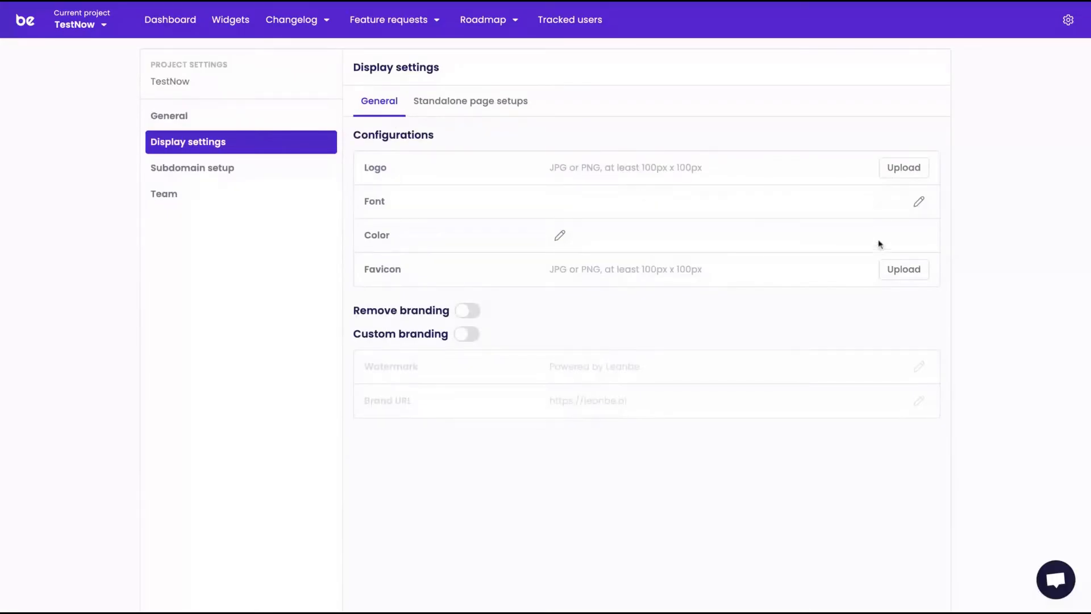
{"action": "left_click", "coordinate": [922, 204]}
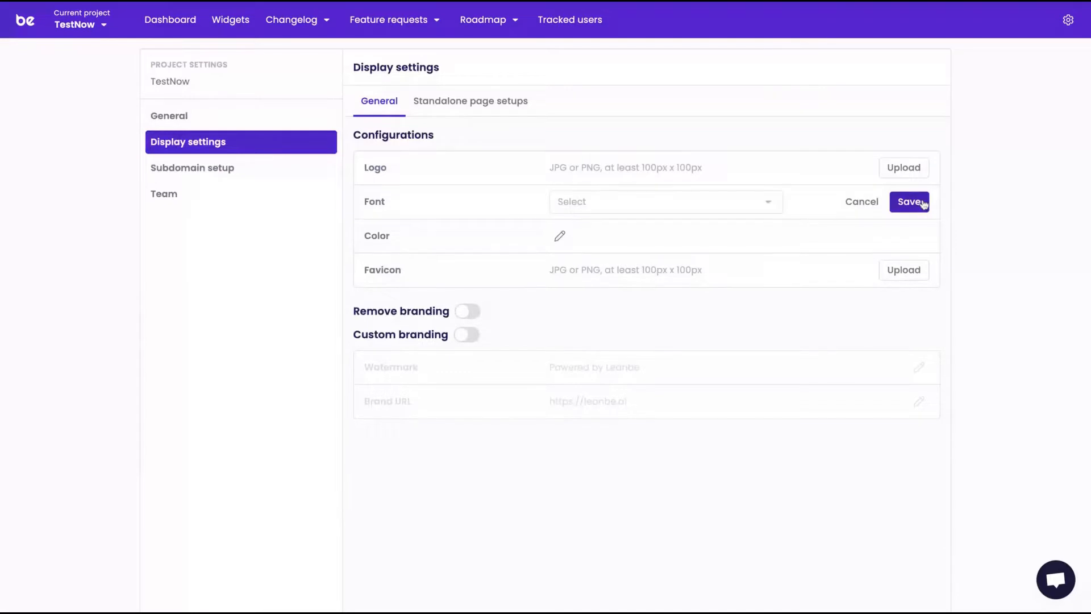
{"action": "left_click", "coordinate": [757, 206]}
{"action": "scroll", "coordinate": [703, 264], "scroll_direction": "down", "scroll_amount": 3}
{"action": "scroll", "coordinate": [698, 269], "scroll_direction": "up", "scroll_amount": 1}
{"action": "left_click", "coordinate": [679, 284]}
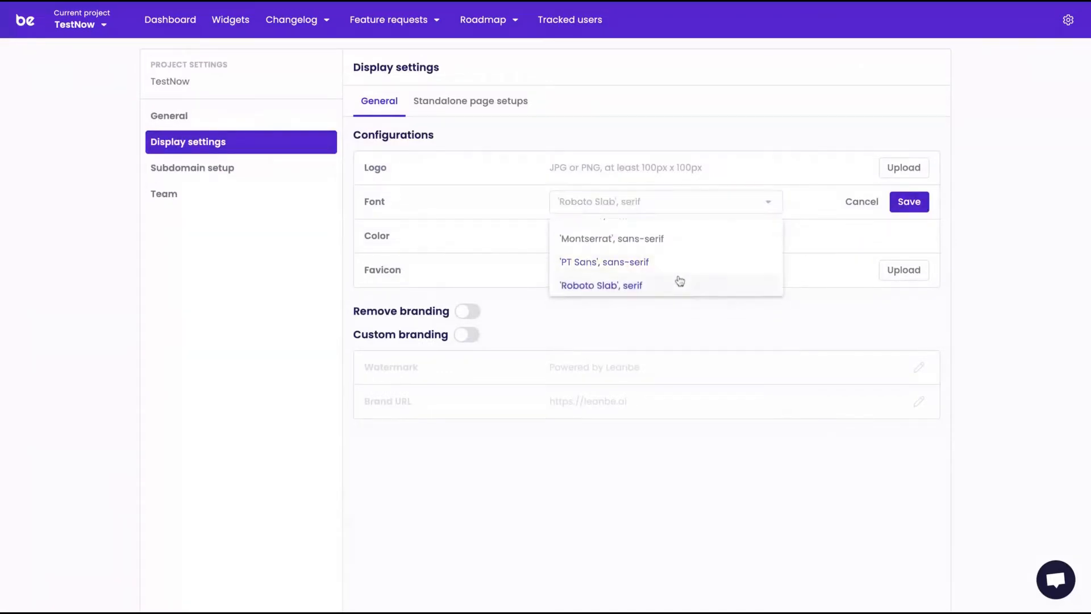
{"action": "left_click", "coordinate": [904, 204]}
Set the project's display color to dark red #6D2E2EFF and save it
{"action": "left_click", "coordinate": [559, 236]}
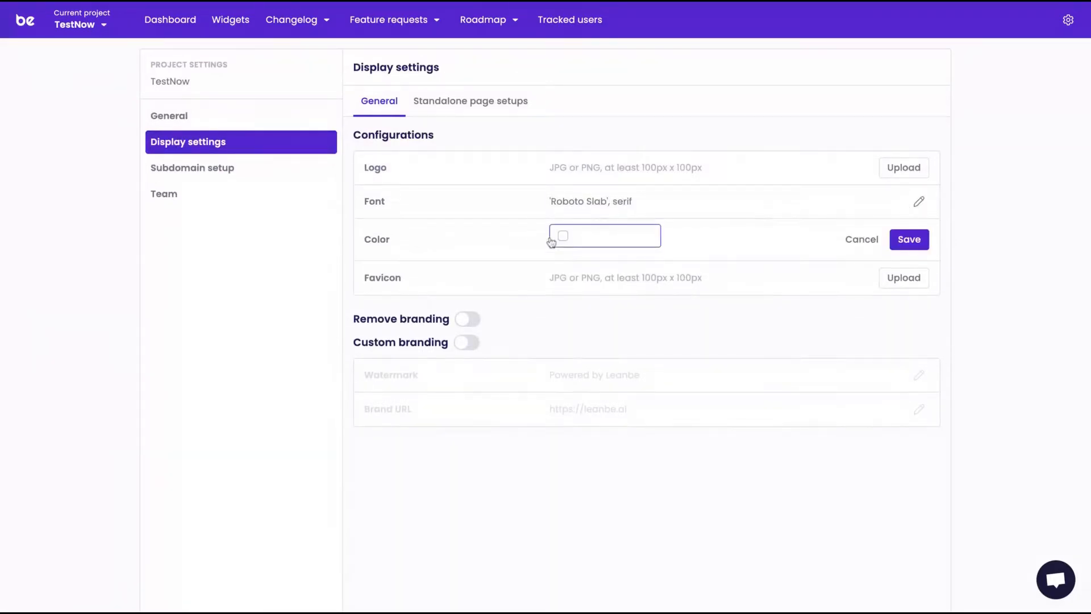
{"action": "left_click", "coordinate": [605, 235]}
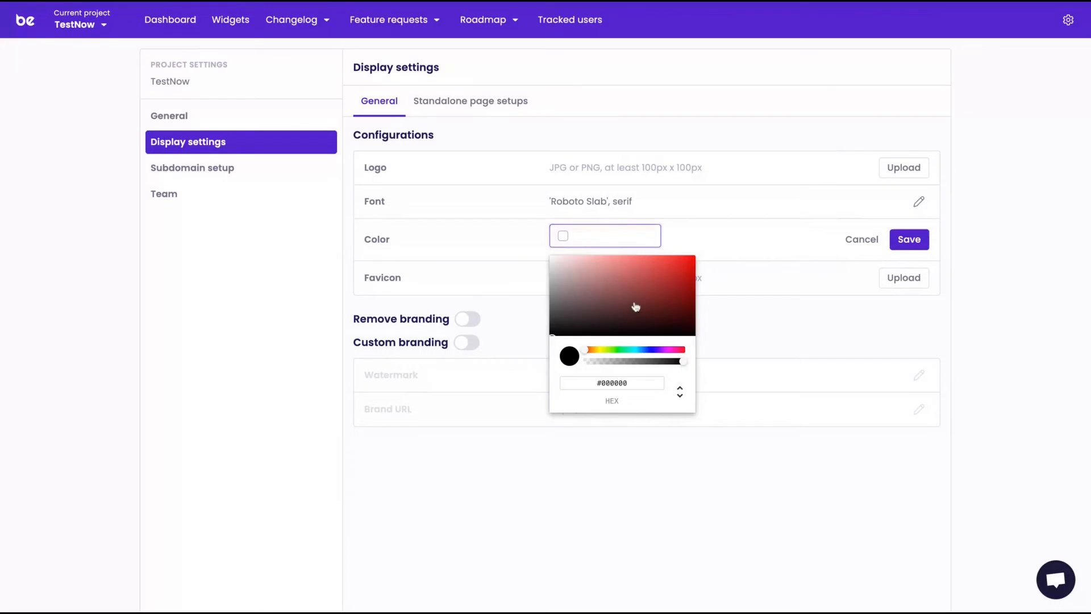
{"action": "left_click", "coordinate": [752, 235]}
{"action": "left_click", "coordinate": [908, 241]}
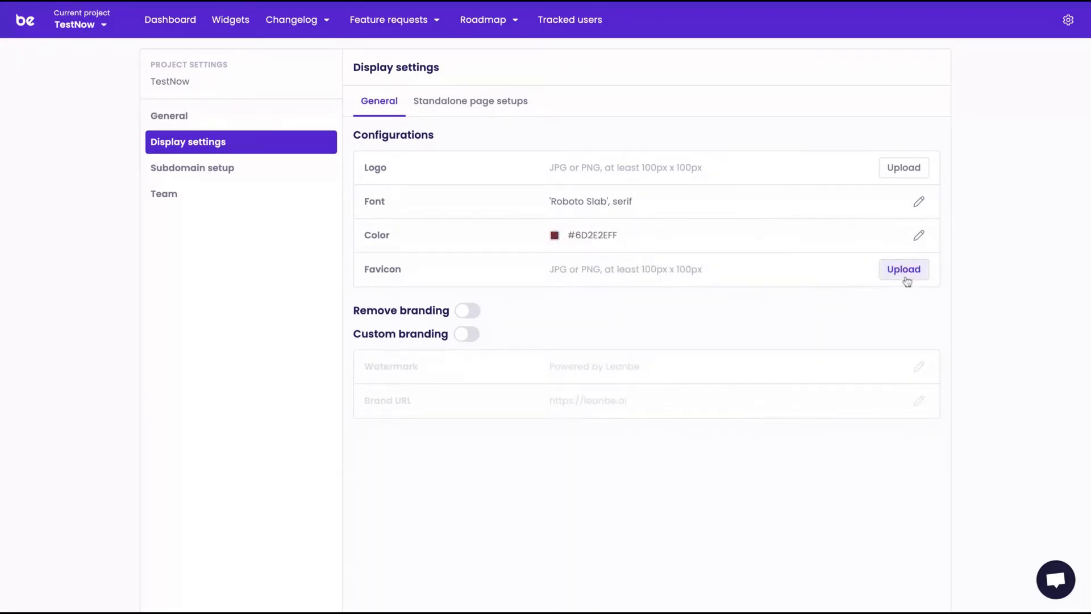
Enable custom branding and save "AppSumo" as its watermark text
{"action": "left_click", "coordinate": [468, 311]}
{"action": "left_click", "coordinate": [464, 334]}
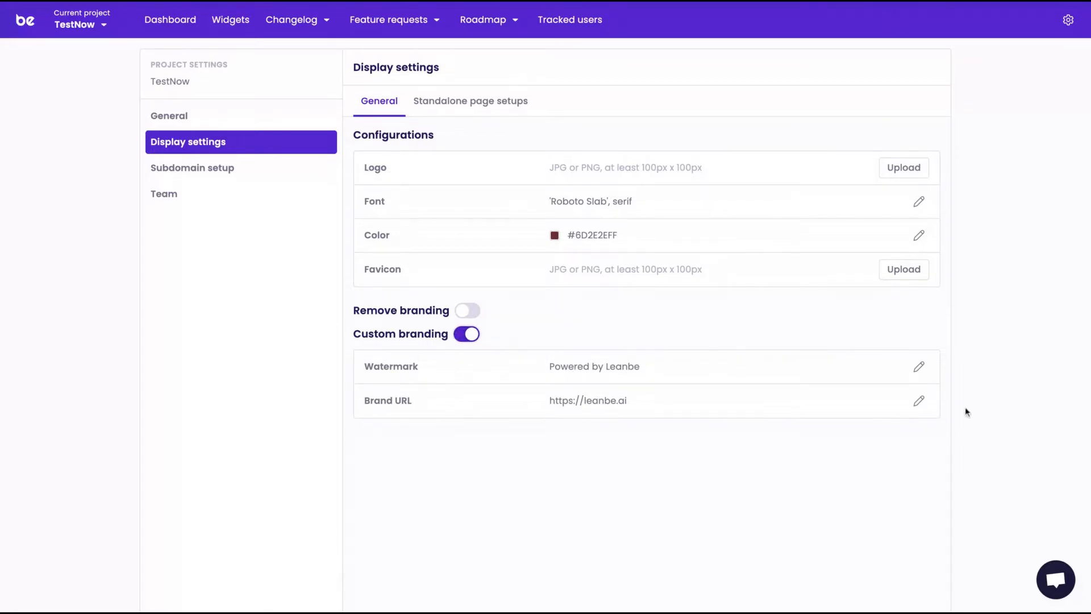
{"action": "left_click", "coordinate": [916, 366]}
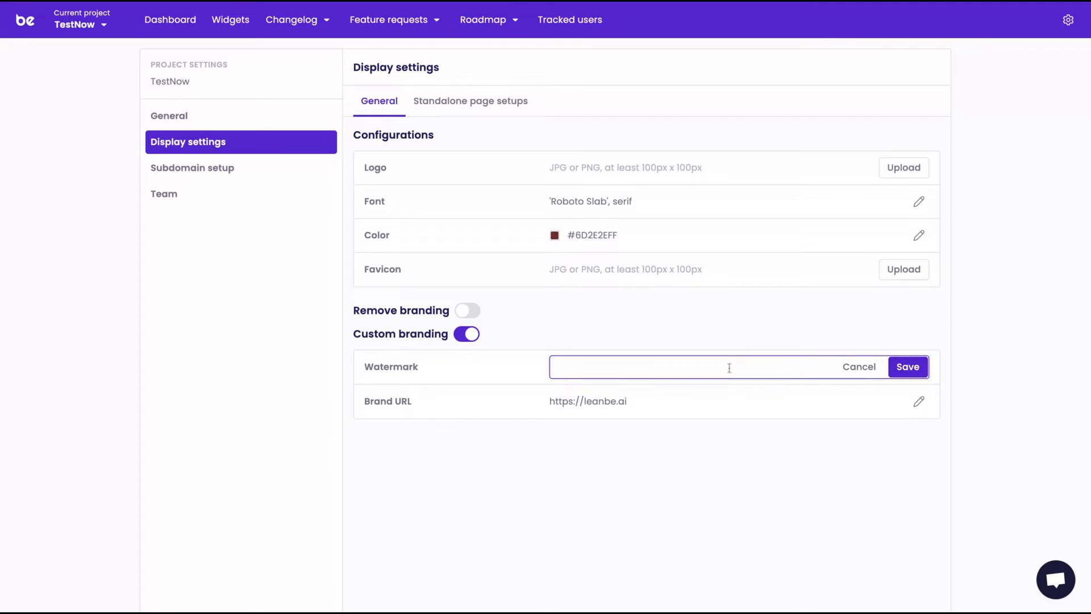
{"action": "type", "text": "Direito N"}
{"action": "key", "text": "BackSpace"}
{"action": "key", "text": "BackSpace"}
{"action": "key", "text": "BackSpace"}
{"action": "key", "text": "BackSpace"}
{"action": "key", "text": "BackSpace"}
{"action": "key", "text": "BackSpace"}
{"action": "key", "text": "BackSpace"}
{"action": "key", "text": "BackSpace"}
{"action": "key", "text": "BackSpace"}
{"action": "type", "text": "AppSumo"}
{"action": "left_click", "coordinate": [908, 371]}
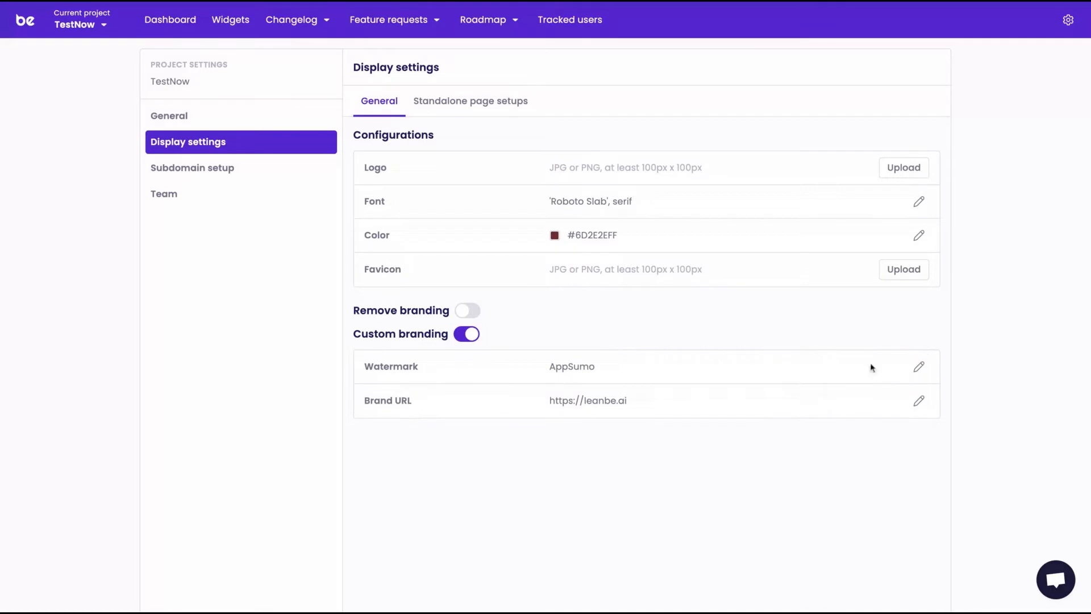
View the subdomain setup instructions and the team's form for inviting new users, without sending an invitation
{"action": "left_click", "coordinate": [203, 178]}
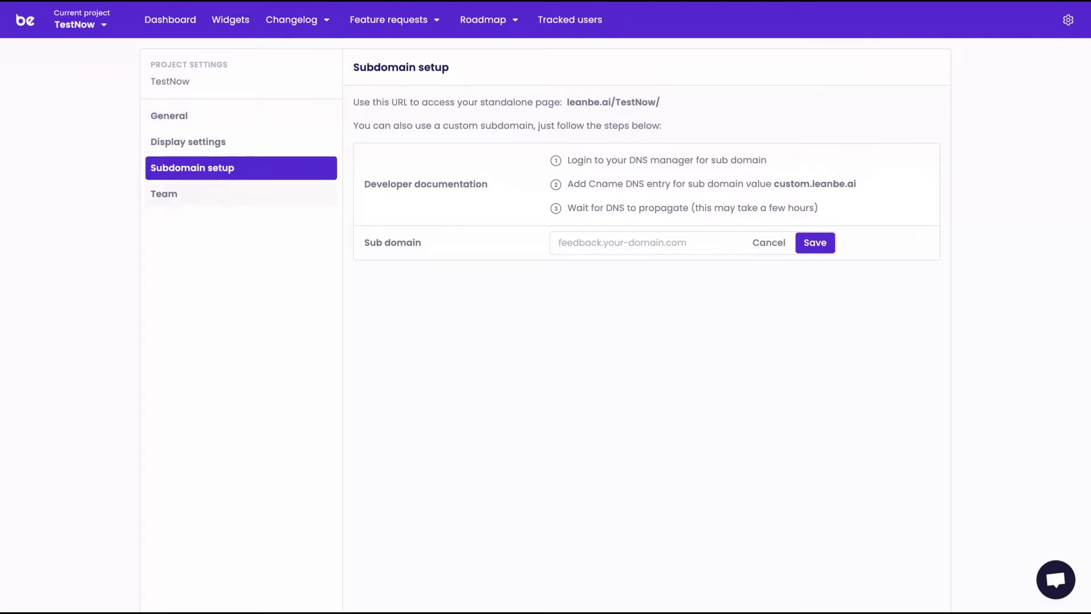
{"action": "left_click", "coordinate": [165, 200]}
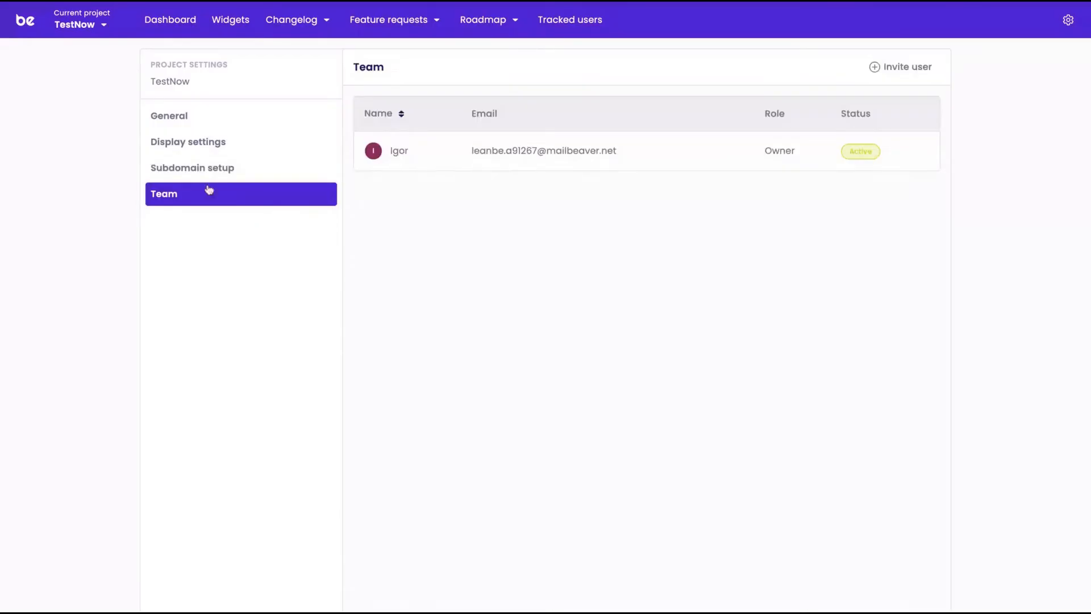
{"action": "left_click", "coordinate": [911, 68]}
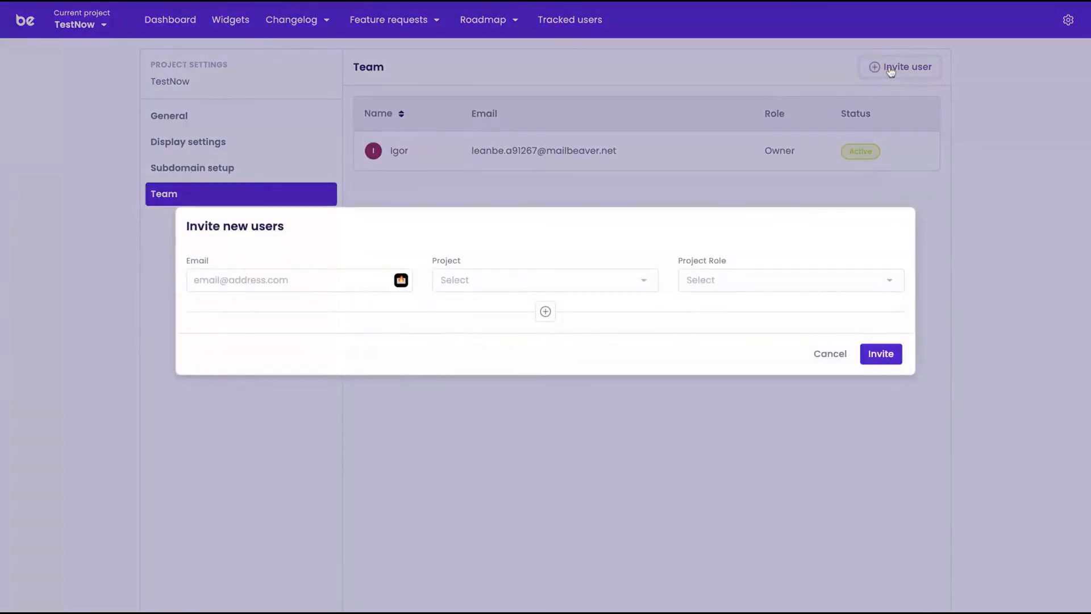
{"action": "left_click", "coordinate": [818, 355]}
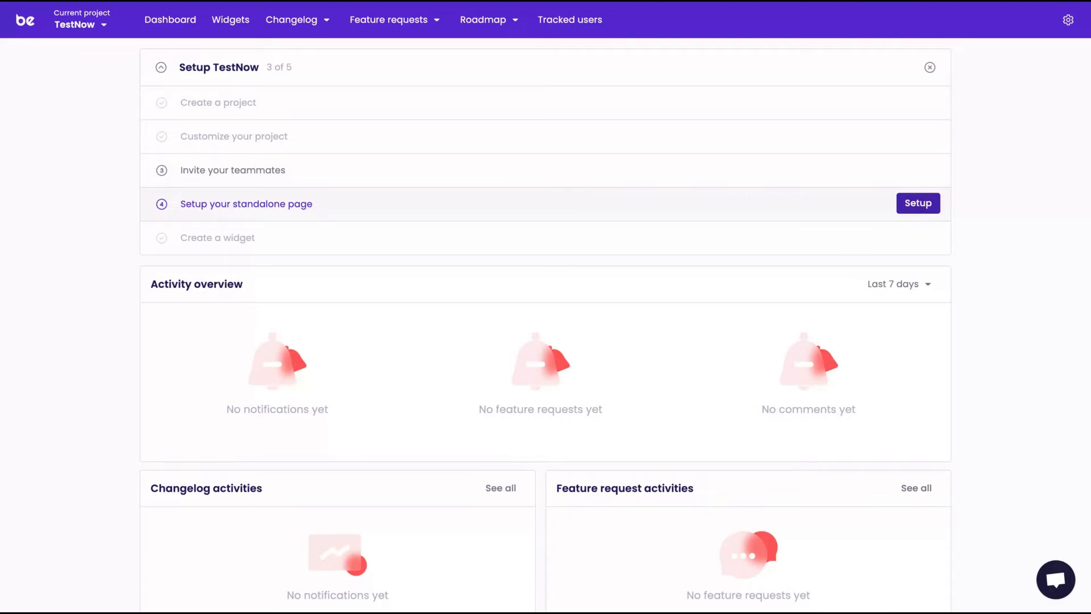
Open the standalone page setup from the project checklist and toggle its Changelog and Feature requests tab options
{"action": "left_click", "coordinate": [918, 203]}
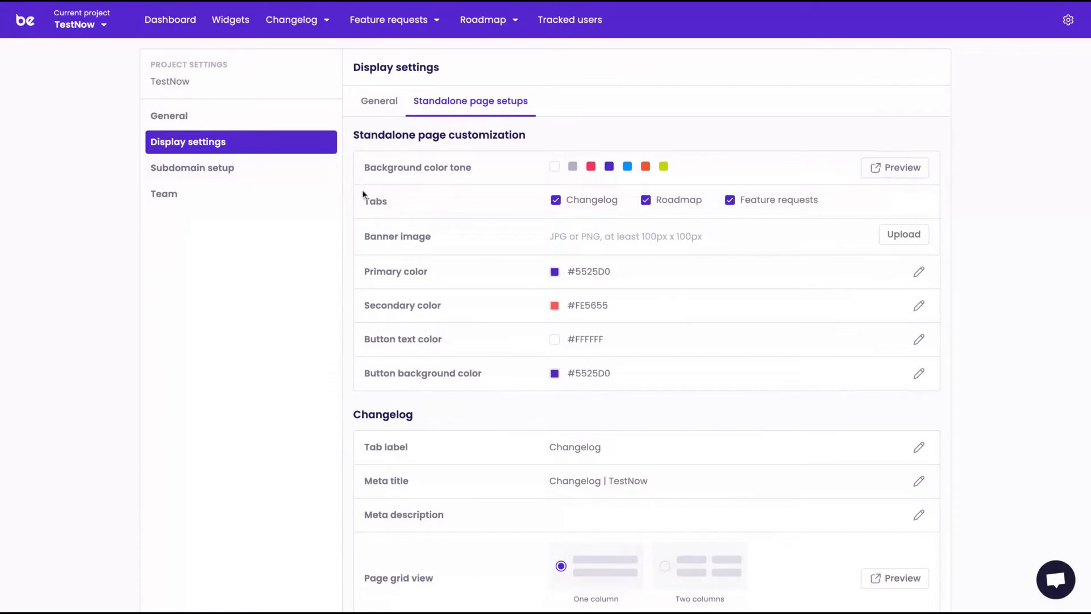
{"action": "scroll", "coordinate": [409, 224], "scroll_direction": "down", "scroll_amount": 1}
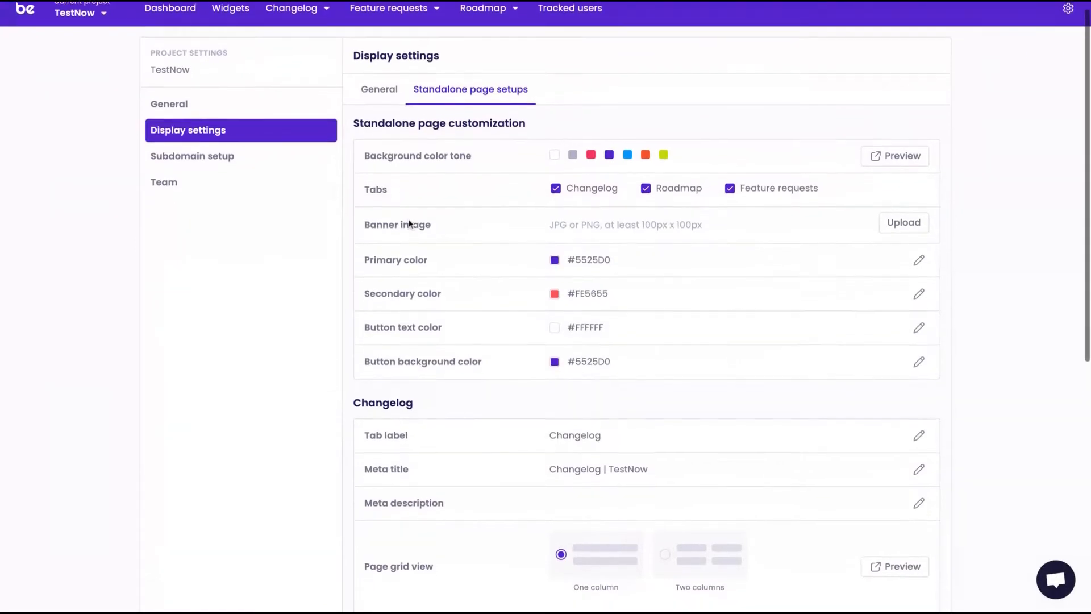
{"action": "scroll", "coordinate": [409, 223], "scroll_direction": "up", "scroll_amount": 1}
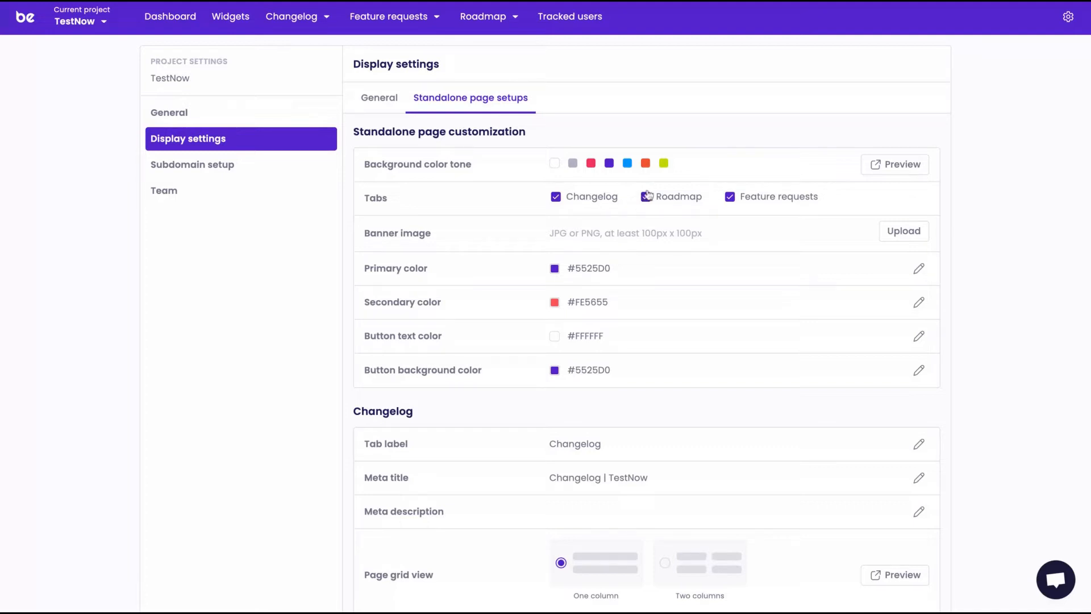
{"action": "left_click", "coordinate": [556, 198]}
{"action": "left_click", "coordinate": [732, 199]}
{"action": "left_click", "coordinate": [731, 198]}
Look through the standalone page's label, meta and grid settings for Changelog, Feature requests and Roadmap
{"action": "scroll", "coordinate": [572, 407], "scroll_direction": "down", "scroll_amount": 4}
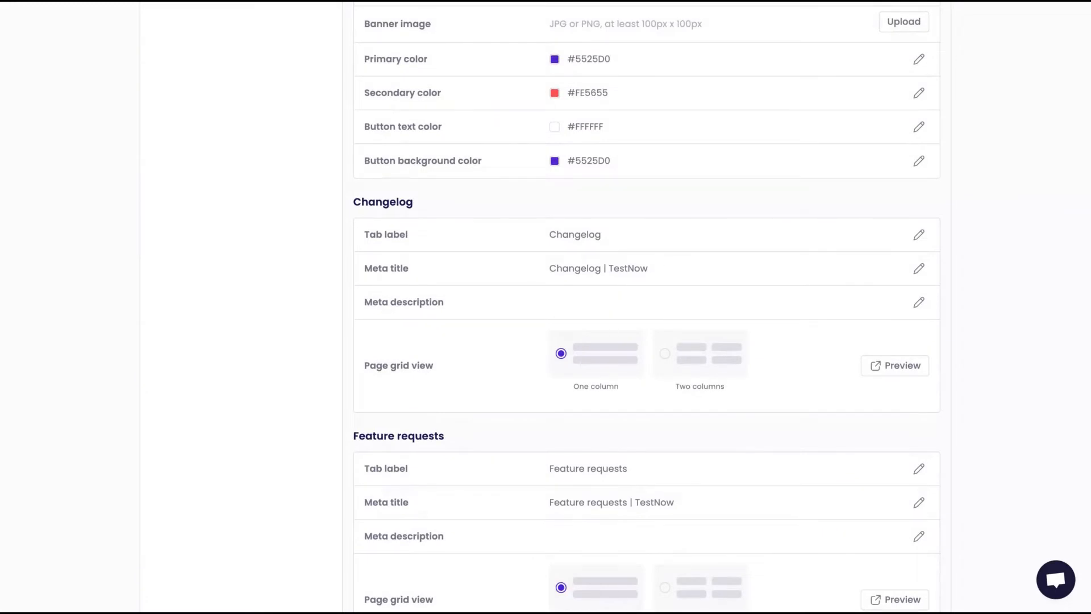
{"action": "scroll", "coordinate": [659, 247], "scroll_direction": "down", "scroll_amount": 3}
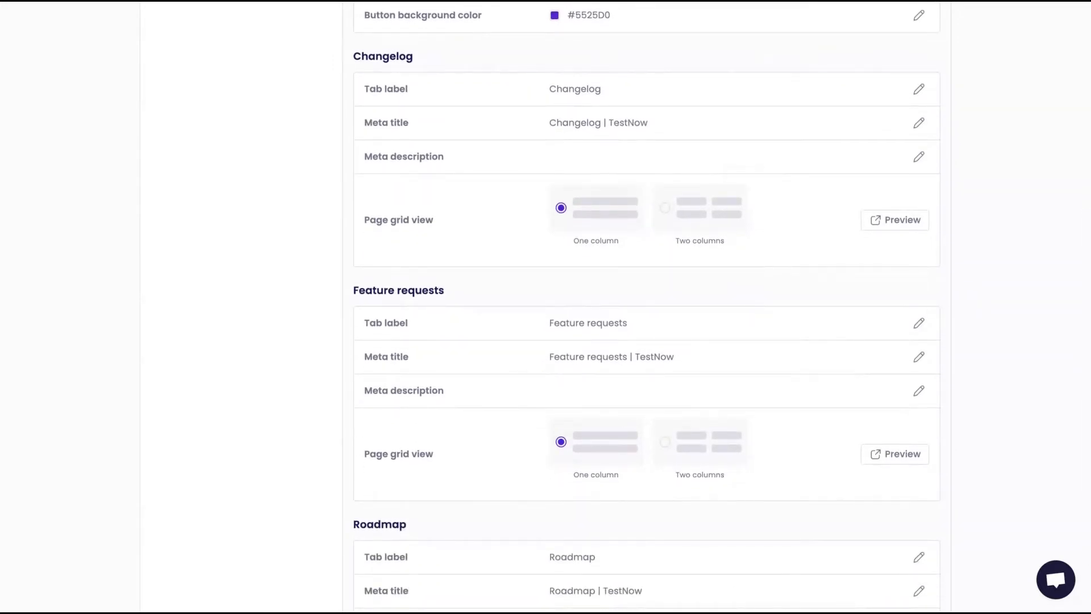
{"action": "scroll", "coordinate": [663, 222], "scroll_direction": "down", "scroll_amount": 2}
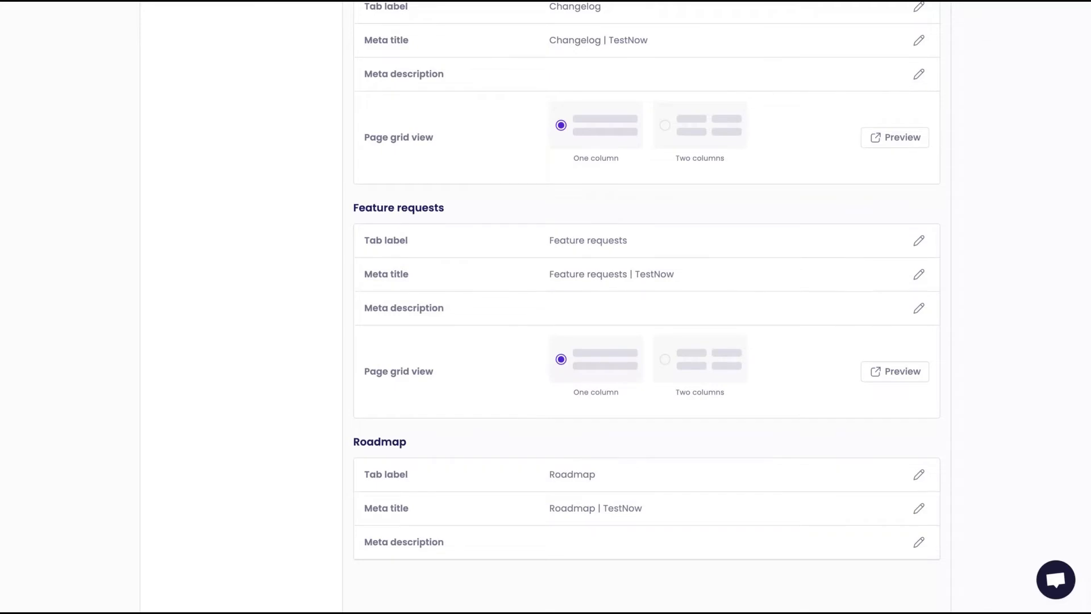
{"action": "scroll", "coordinate": [646, 307], "scroll_direction": "up", "scroll_amount": 10}
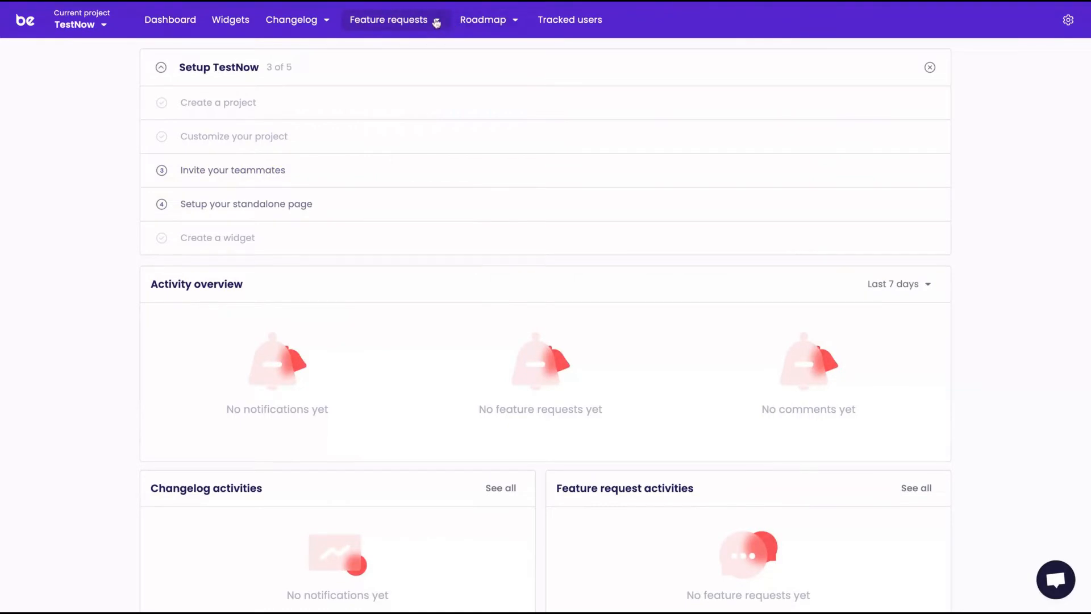
Open the project's roadmap board and start a new feature request in the To Do column
{"action": "left_click", "coordinate": [487, 23]}
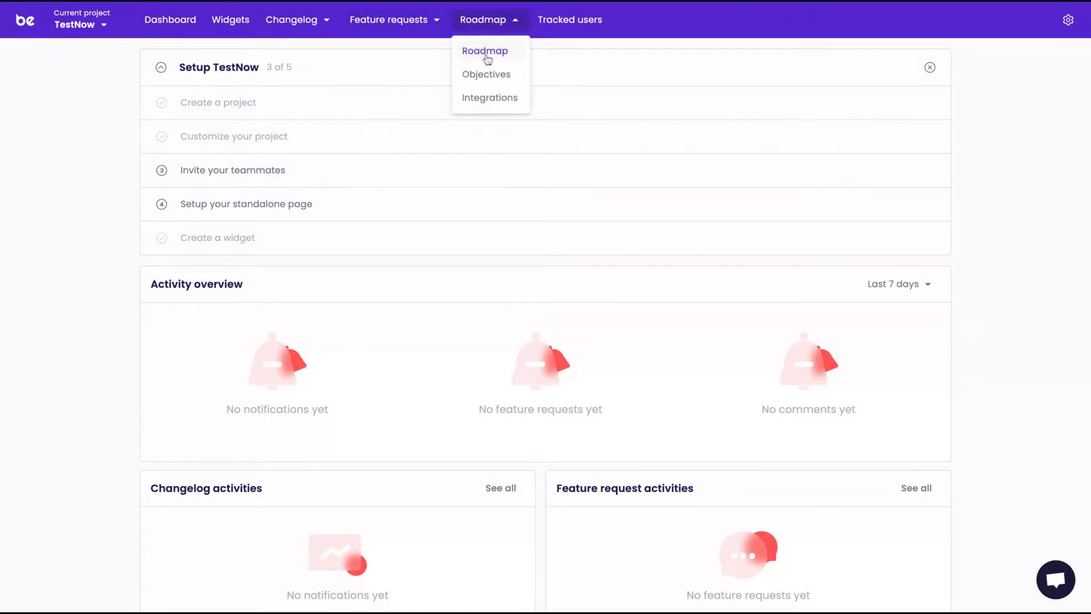
{"action": "left_click", "coordinate": [487, 55]}
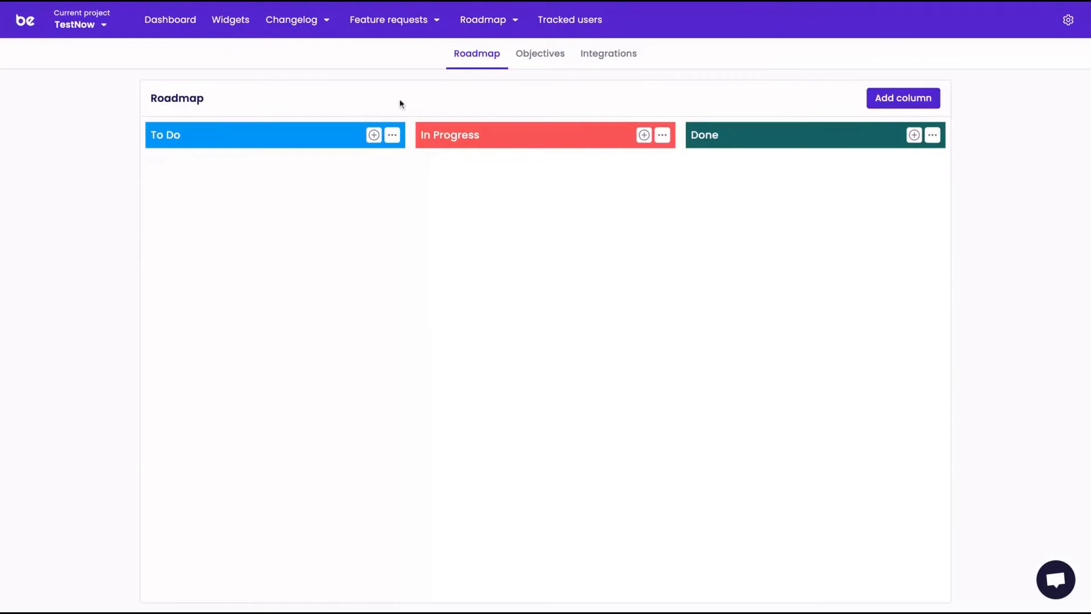
{"action": "left_click", "coordinate": [374, 135]}
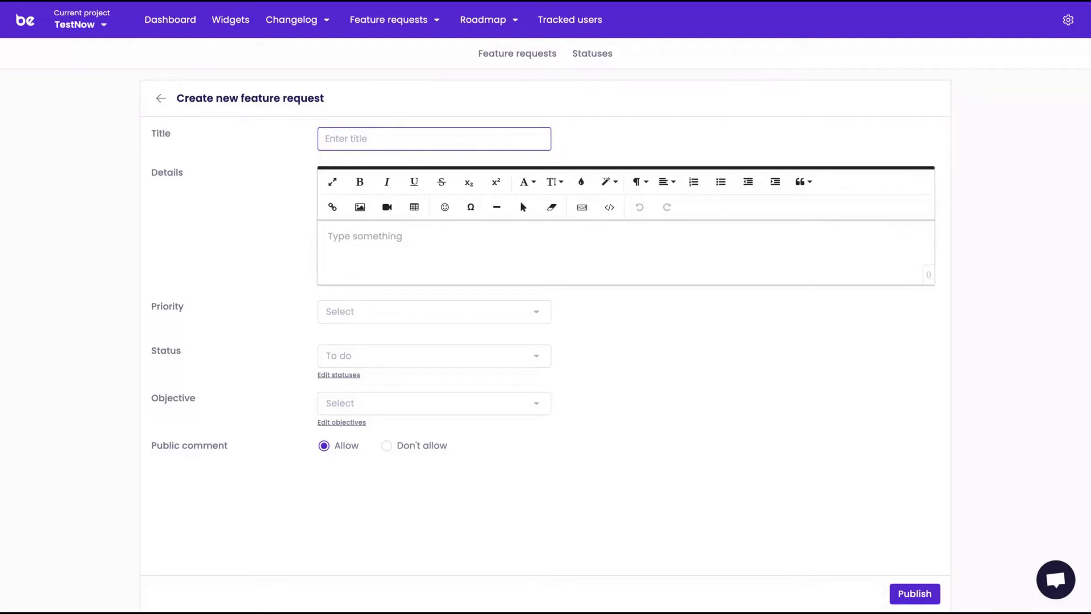
Title the feature request "Revamp the Website" and enter the details "We need to revamp our website." followed by two line breaks
{"action": "type", "text": "Revamp tehe Website"}
{"action": "left_click", "coordinate": [398, 245]}
{"action": "type", "text": "We need to revamp our webv"}
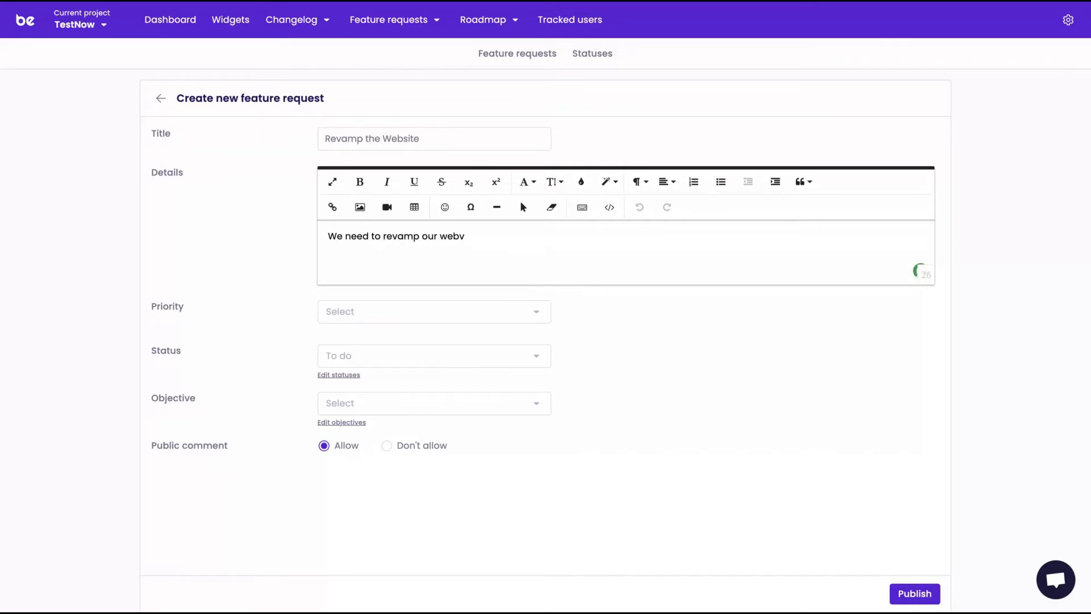
{"action": "key", "text": "BackSpace"}
{"action": "type", "text": "site."}
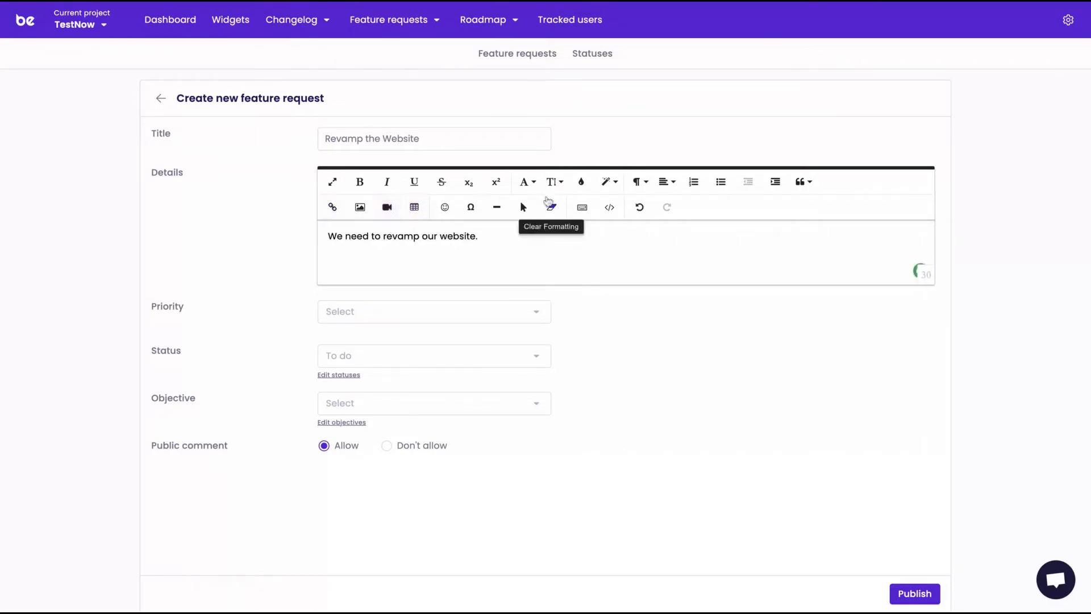
{"action": "key", "text": "Return"}
{"action": "key", "text": "Return"}
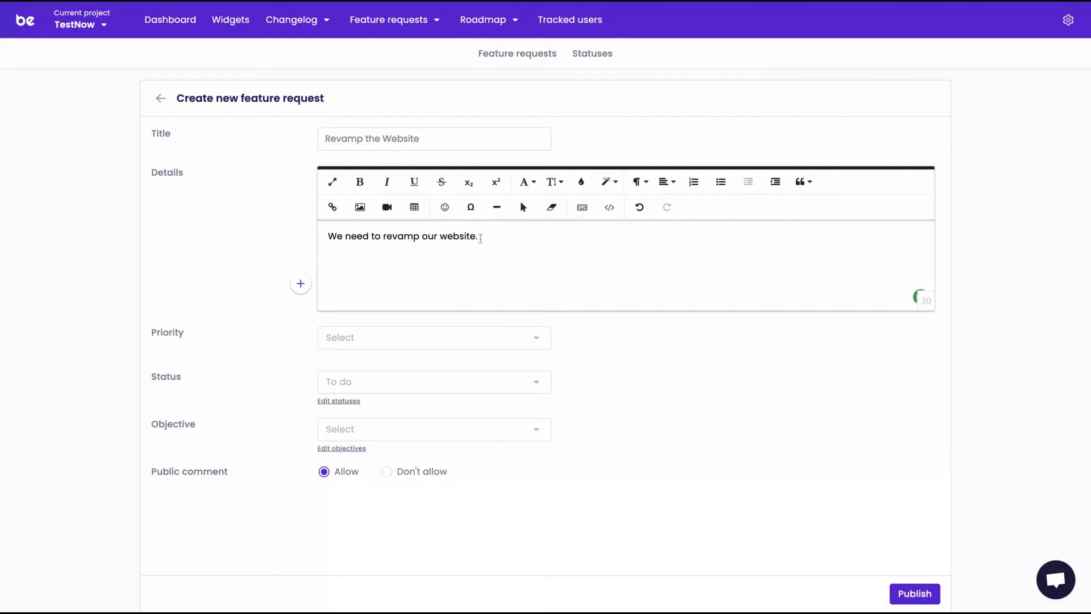
{"action": "left_click_drag", "start_coordinate": [480, 239], "coordinate": [328, 236]}
{"action": "left_click", "coordinate": [332, 206]}
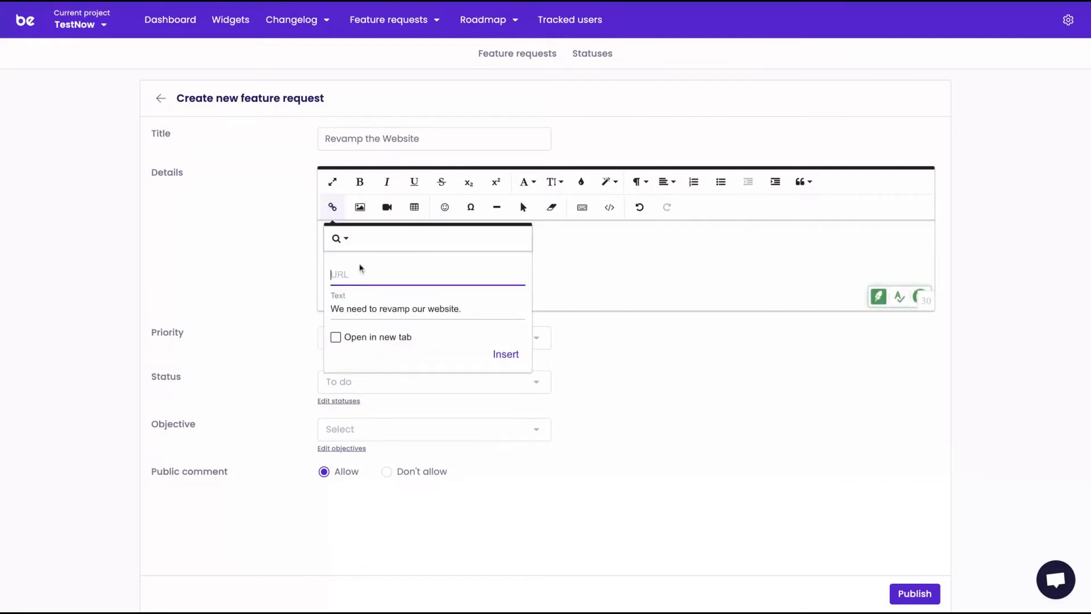
{"action": "type", "text": "https://direitonovo.com"}
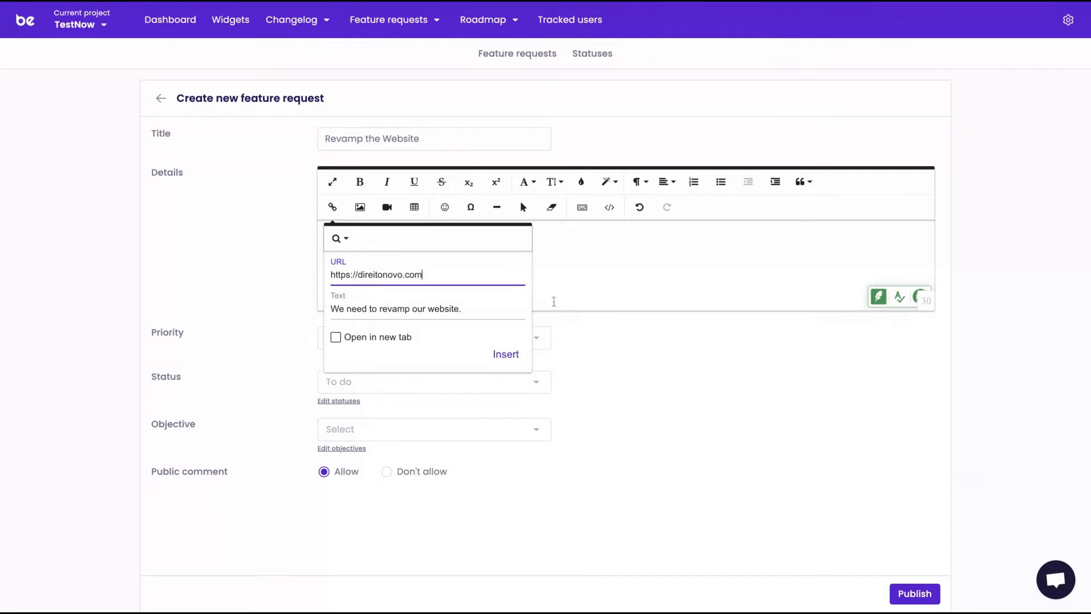
{"action": "left_click", "coordinate": [335, 337]}
{"action": "left_click", "coordinate": [507, 354]}
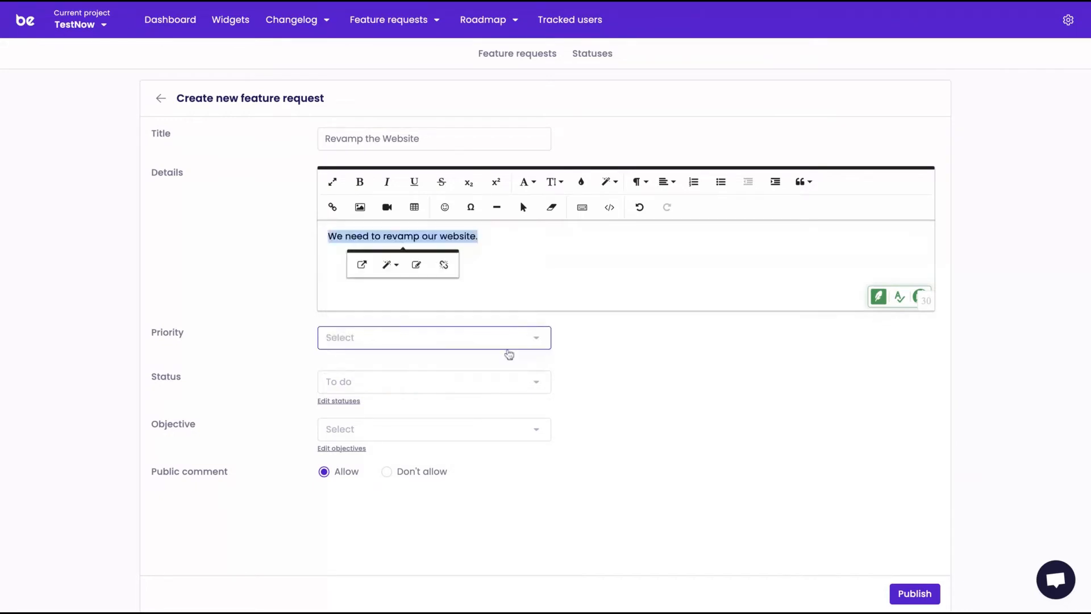
{"action": "left_click", "coordinate": [573, 266]}
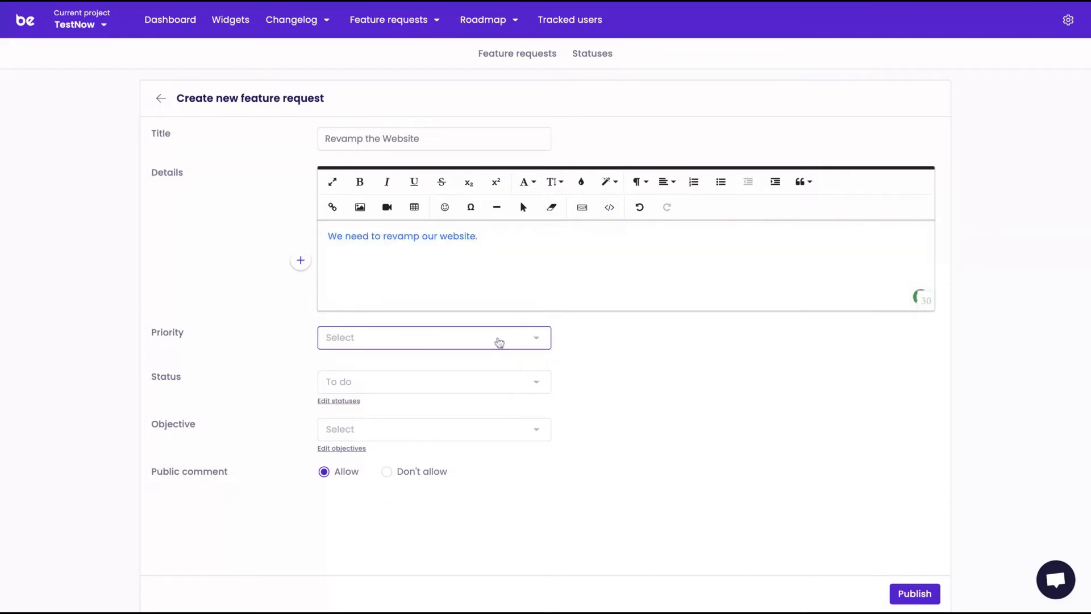
Set the feature request's priority to Medium, status to In progress and objective to Improve product quality
{"action": "left_click", "coordinate": [499, 342]}
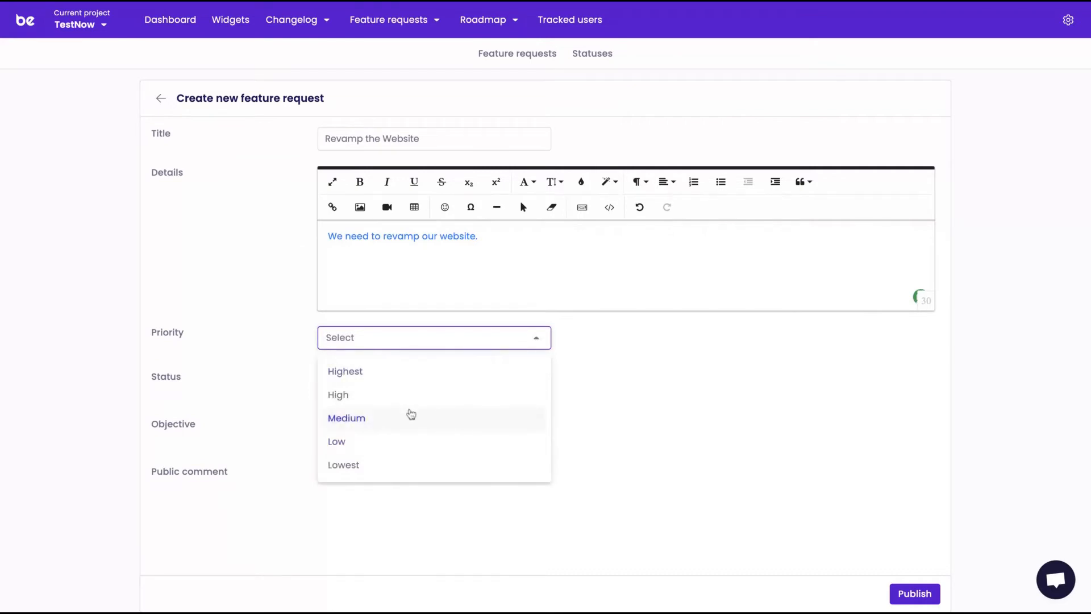
{"action": "left_click", "coordinate": [408, 417]}
{"action": "left_click", "coordinate": [391, 382]}
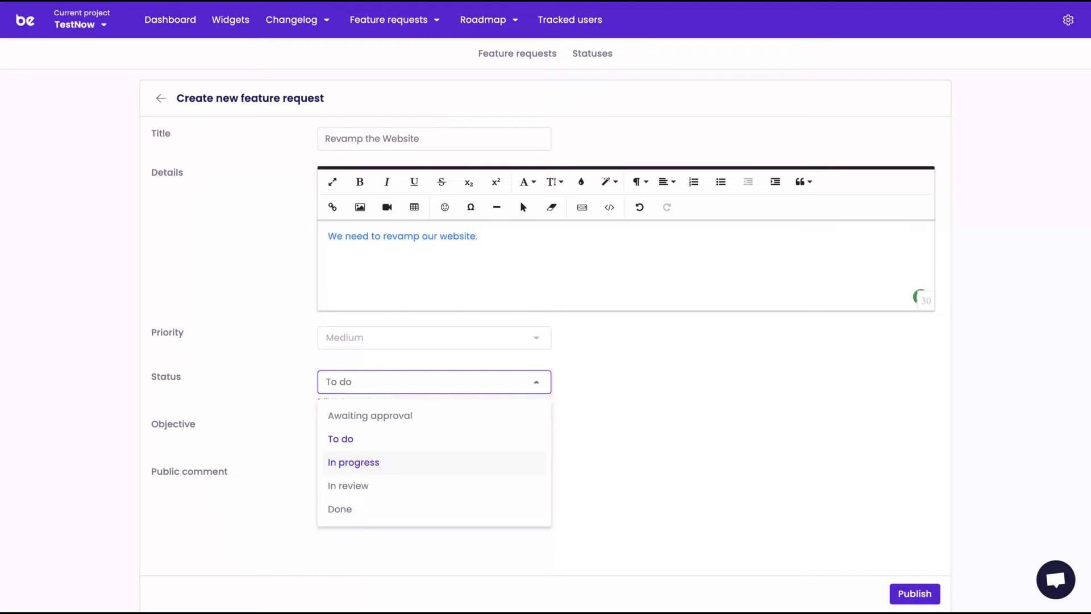
{"action": "left_click", "coordinate": [353, 462]}
{"action": "left_click", "coordinate": [391, 432]}
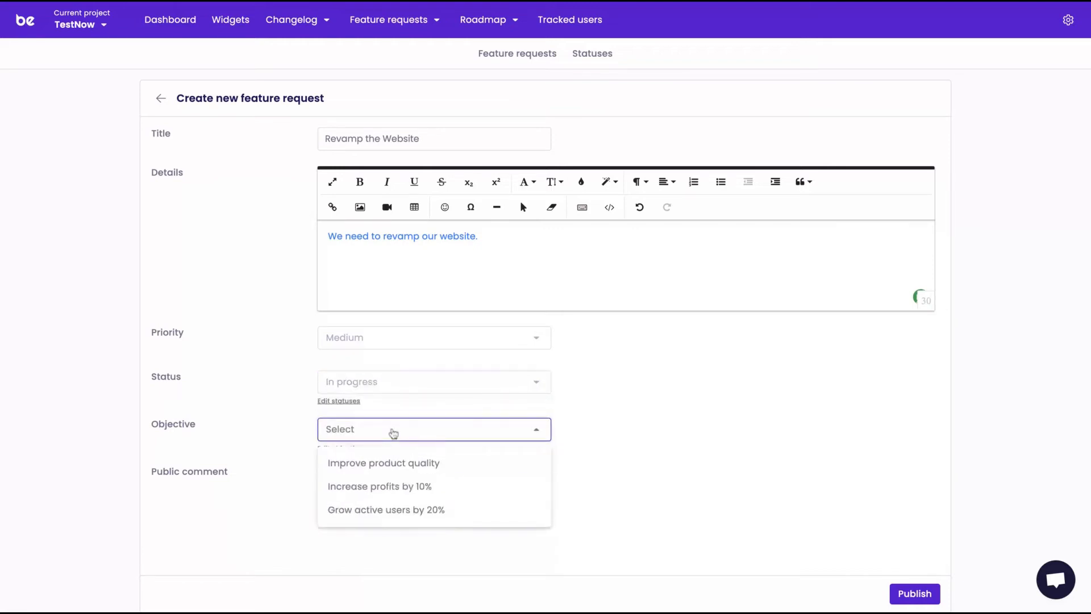
{"action": "key", "text": "Escape"}
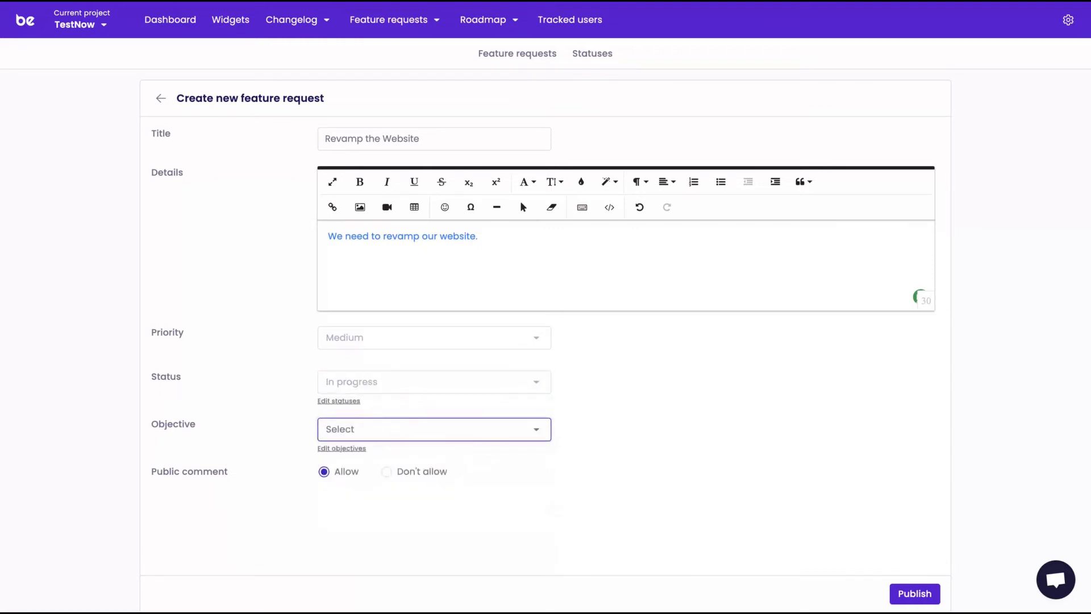
{"action": "key", "text": "Down"}
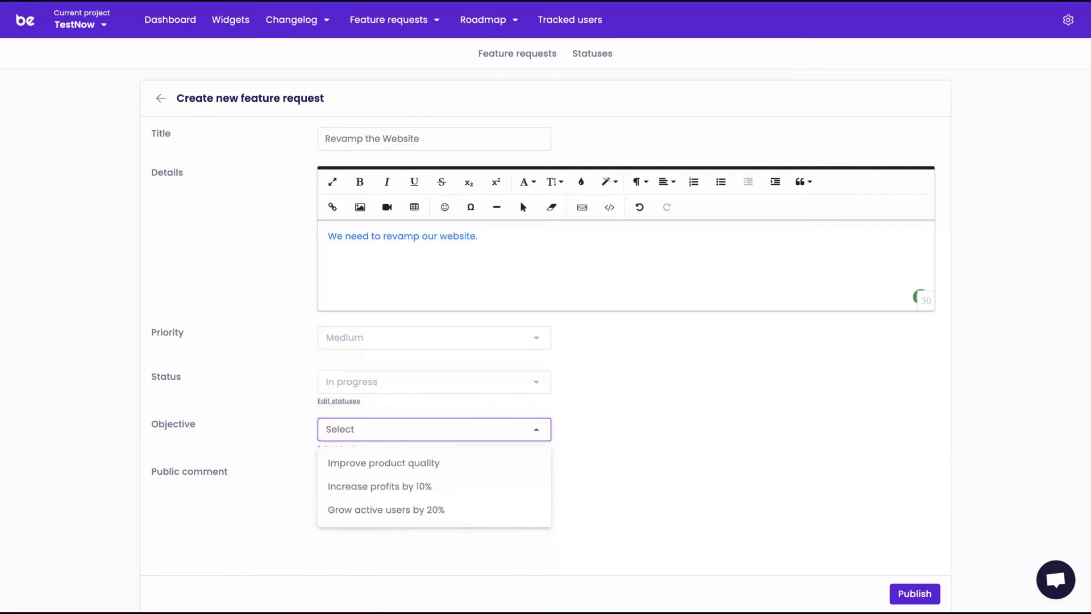
{"action": "left_click", "coordinate": [397, 460]}
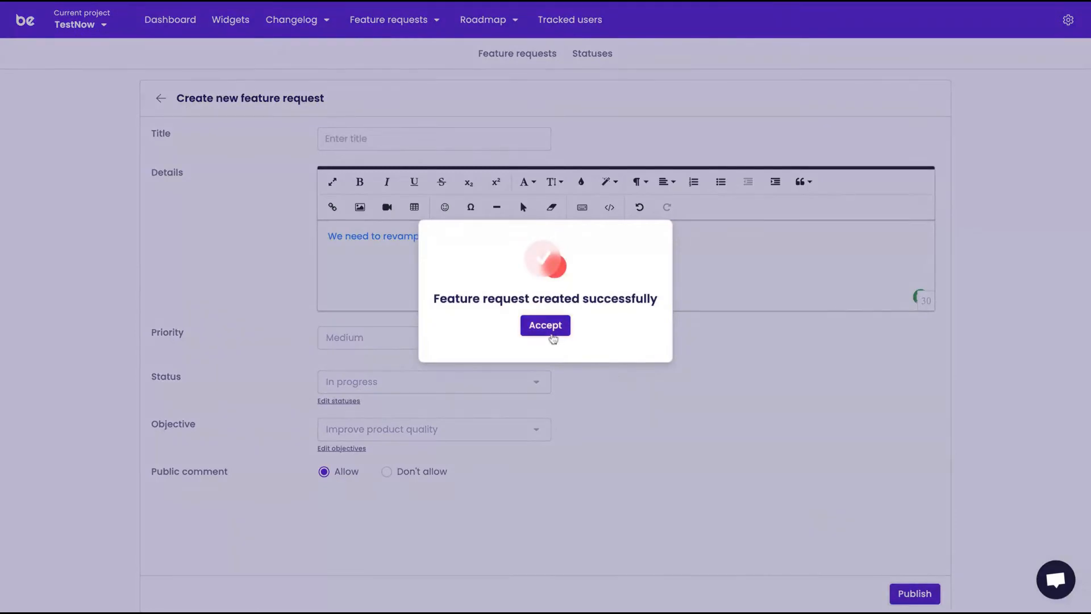
Finish publishing the feature request and try to move its roadmap card from In Progress to Done
{"action": "left_click", "coordinate": [549, 328]}
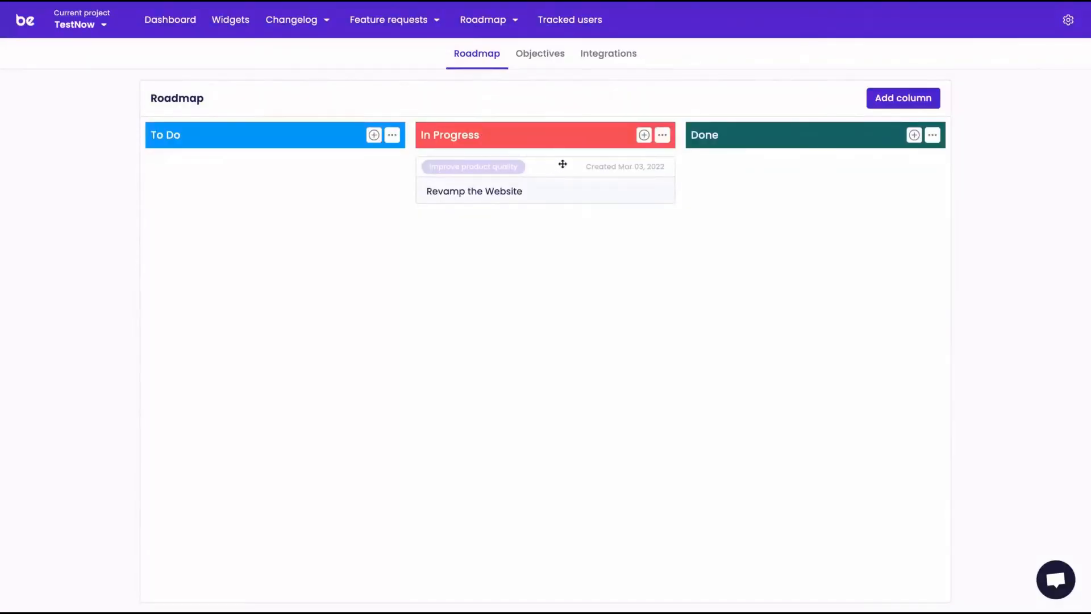
{"action": "left_click_drag", "start_coordinate": [553, 166], "coordinate": [820, 164]}
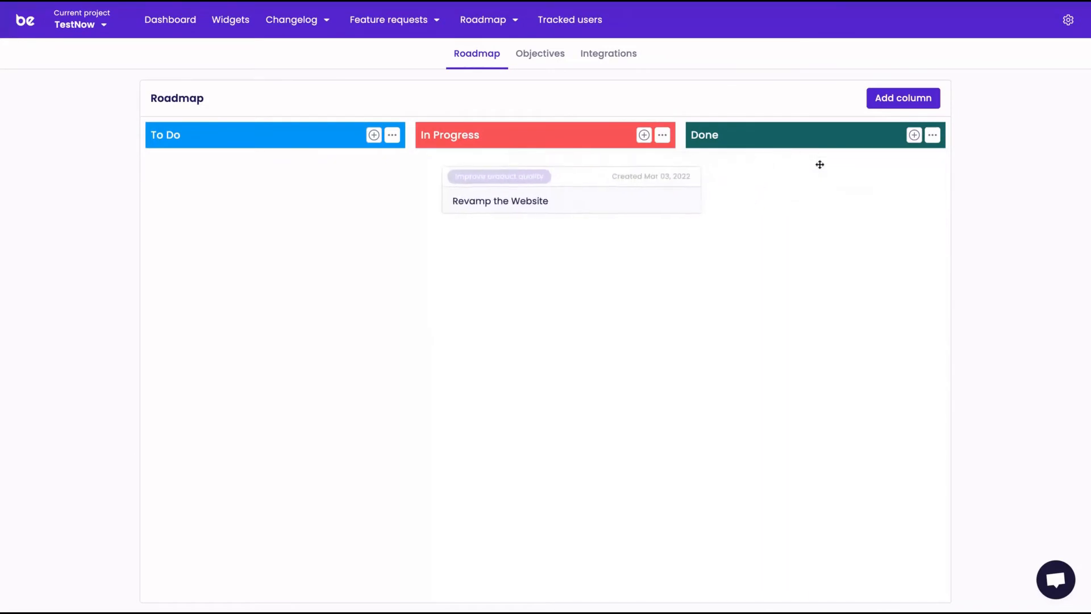
Look through the roadmap objectives, the form for adding an objective, the roadmap integrations and the tracked users list
{"action": "left_click", "coordinate": [543, 55]}
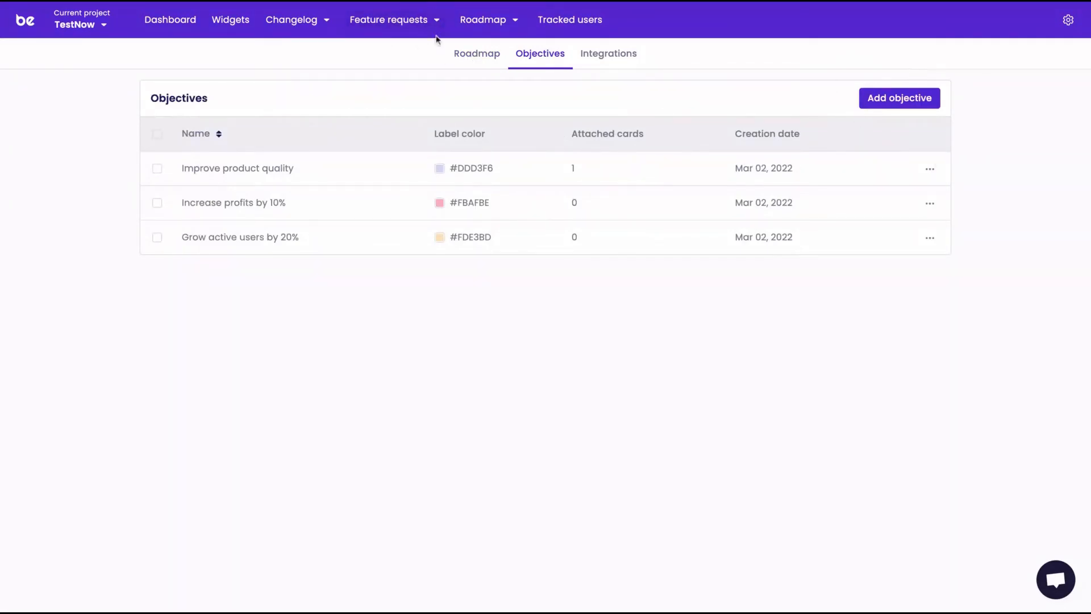
{"action": "left_click", "coordinate": [886, 102]}
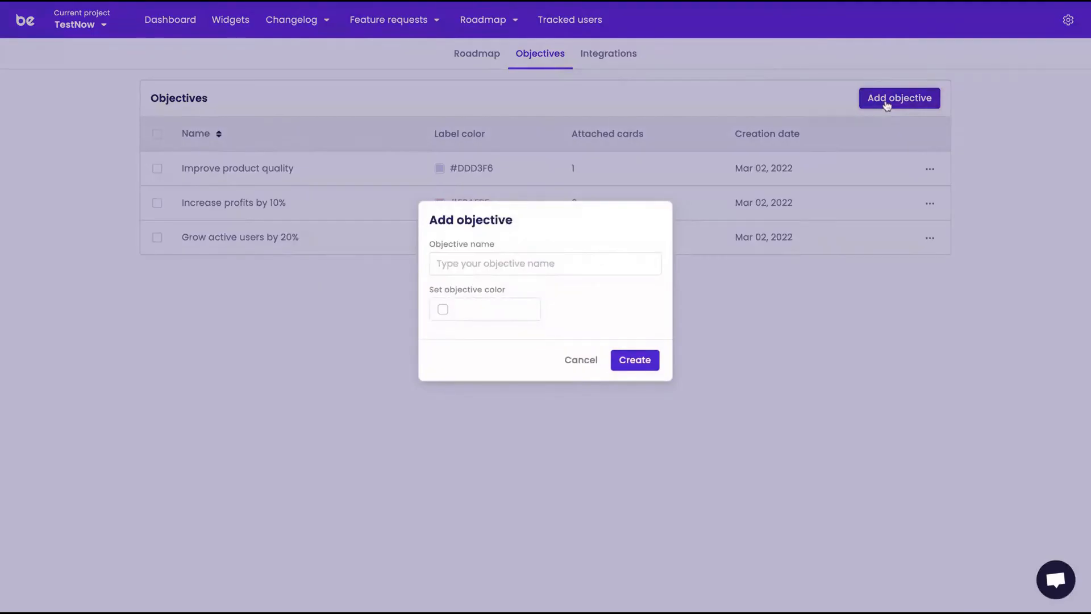
{"action": "left_click", "coordinate": [471, 268]}
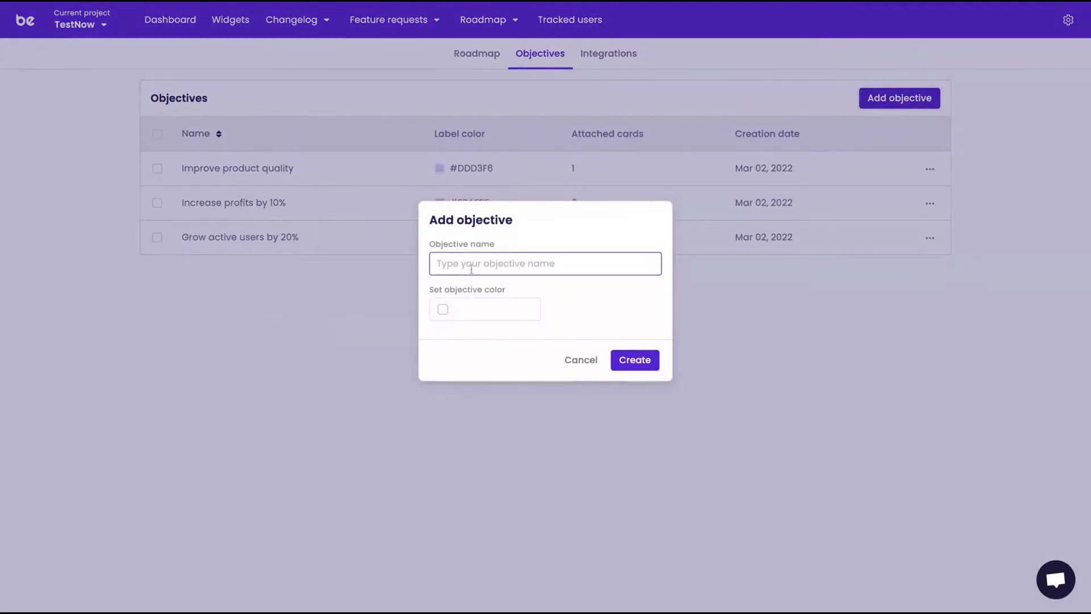
{"action": "left_click", "coordinate": [581, 360]}
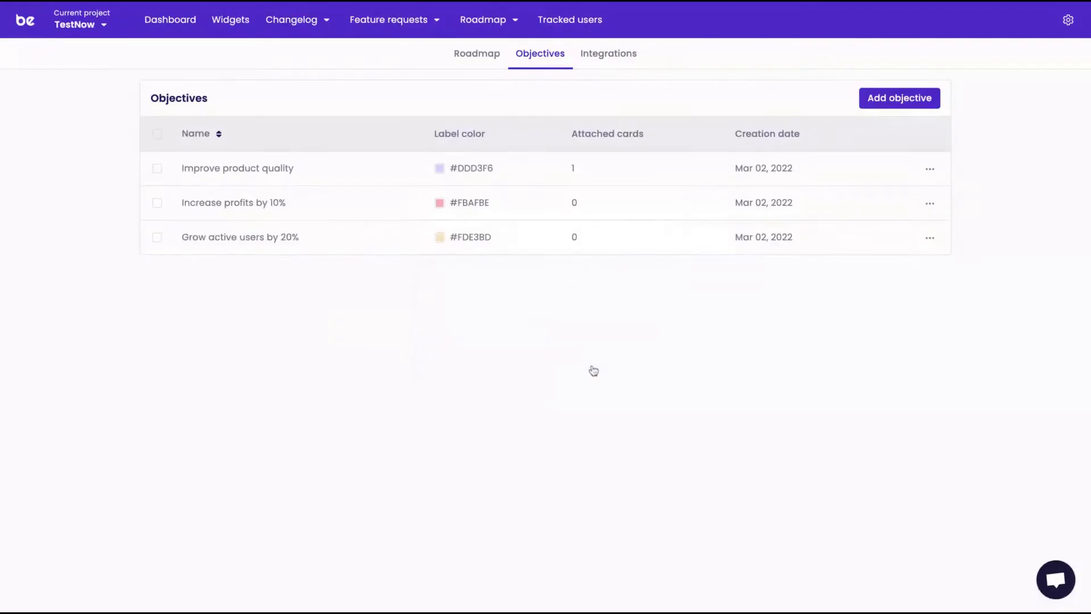
{"action": "left_click", "coordinate": [606, 56]}
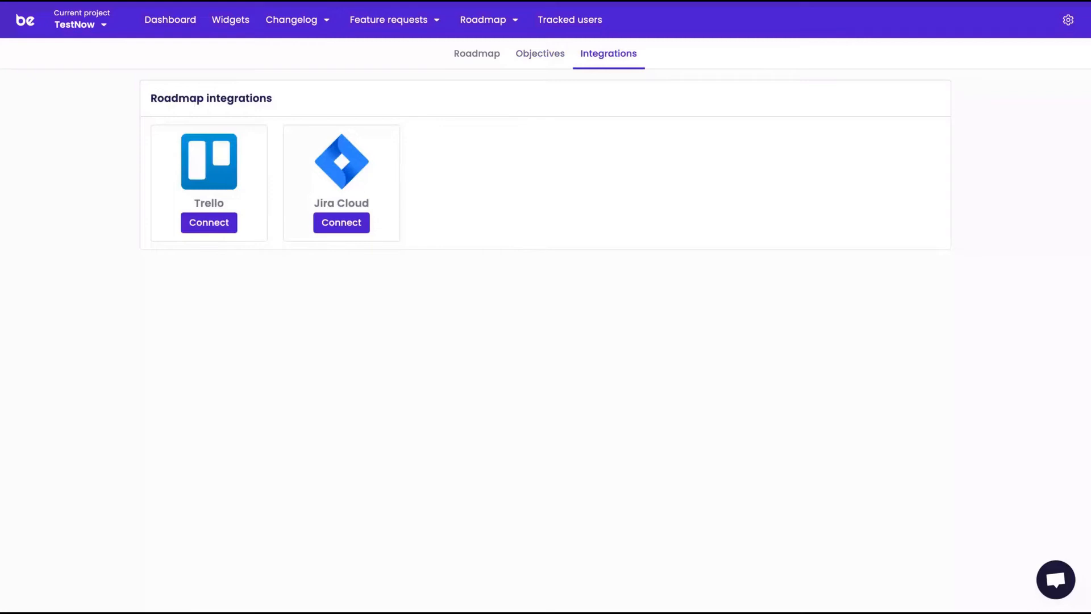
{"action": "left_click", "coordinate": [563, 20]}
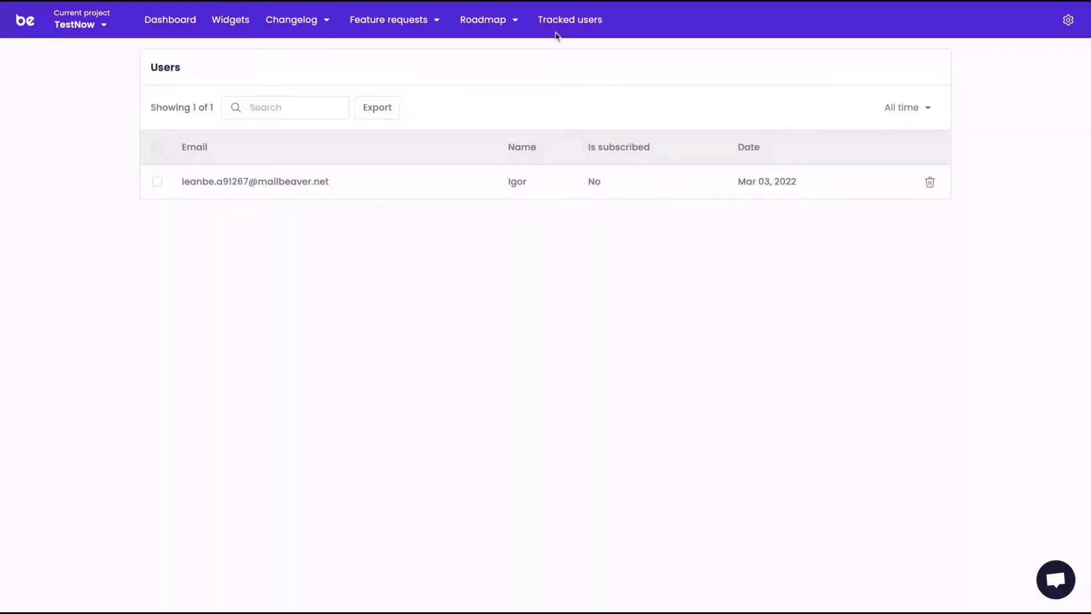
{"action": "left_click", "coordinate": [310, 110]}
Start another feature request from the feature requests list, title it "Feature request" and try to publish it
{"action": "left_click", "coordinate": [429, 20]}
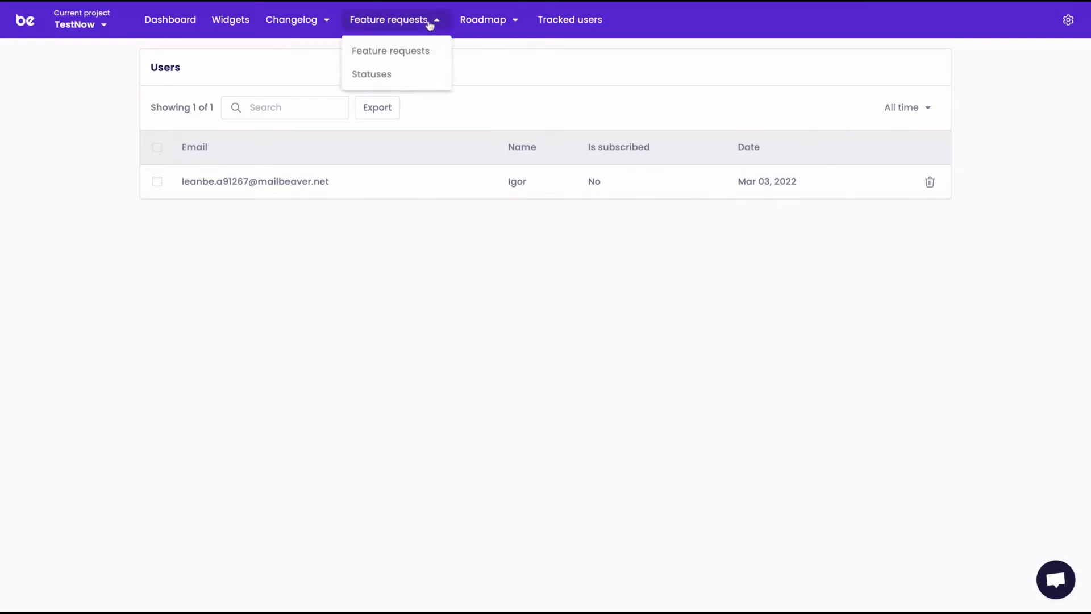
{"action": "left_click", "coordinate": [388, 49]}
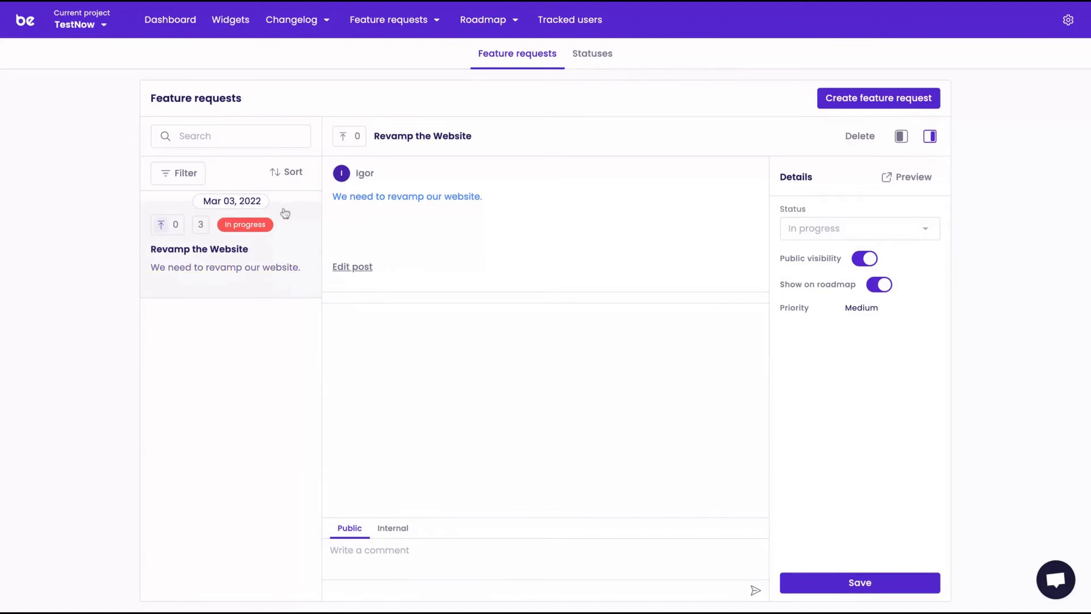
{"action": "left_click", "coordinate": [908, 108]}
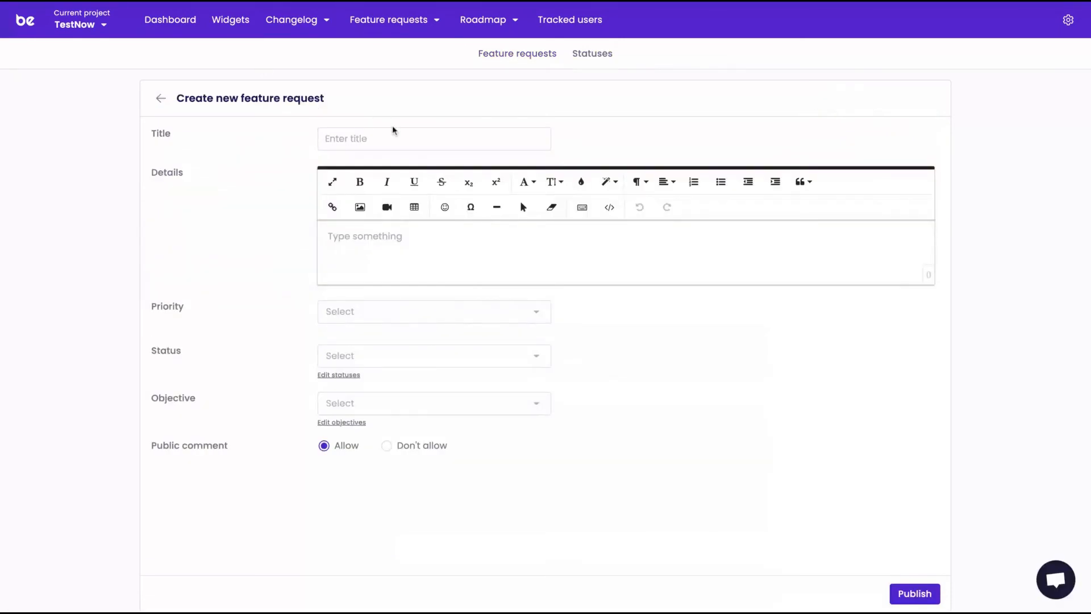
{"action": "left_click", "coordinate": [388, 142]}
{"action": "type", "text": "Feature request"}
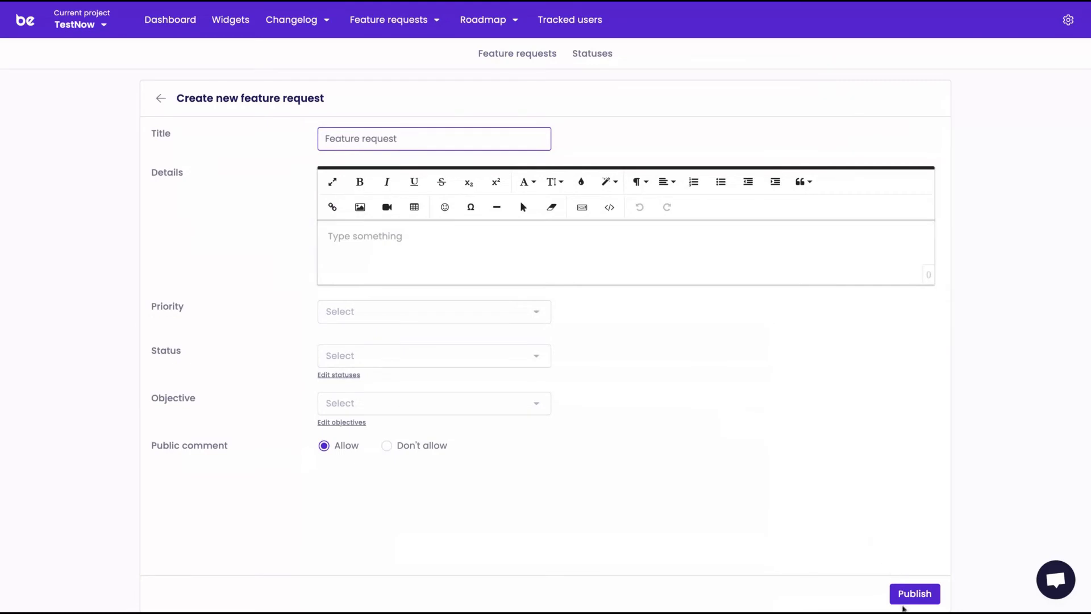
{"action": "left_click", "coordinate": [915, 593]}
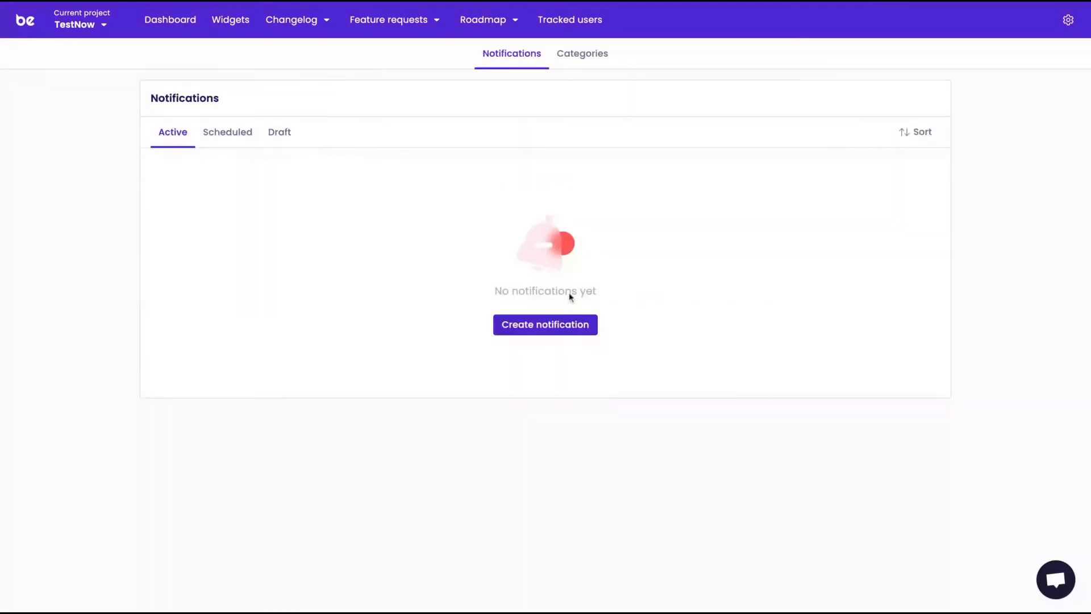
Publish a changelog notification titled "I just created the new website" with category New feature and content "dakdkak"
{"action": "left_click", "coordinate": [538, 334]}
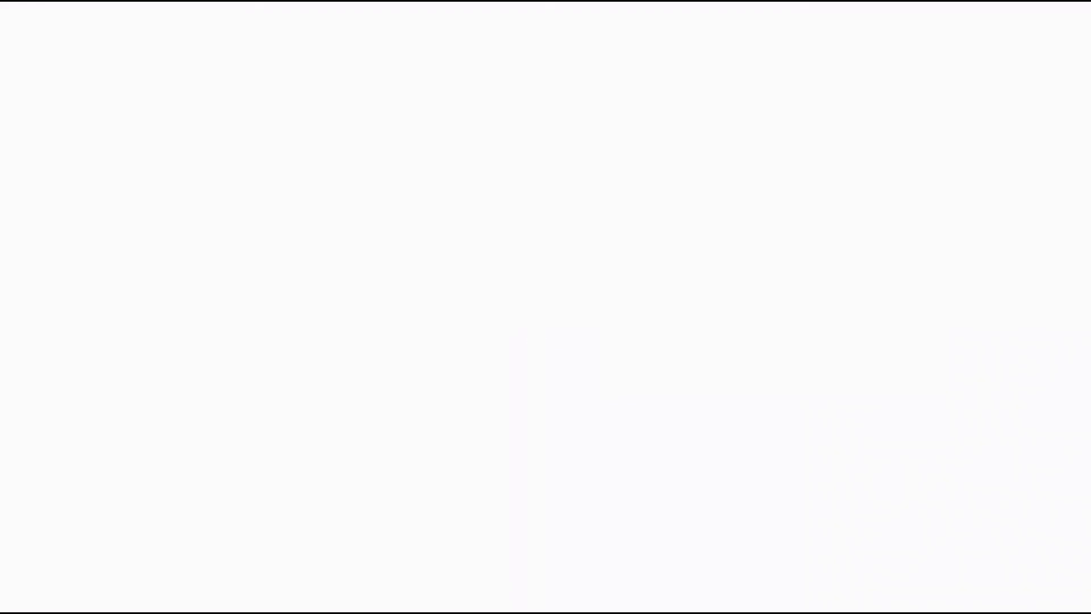
{"action": "left_click", "coordinate": [461, 169]}
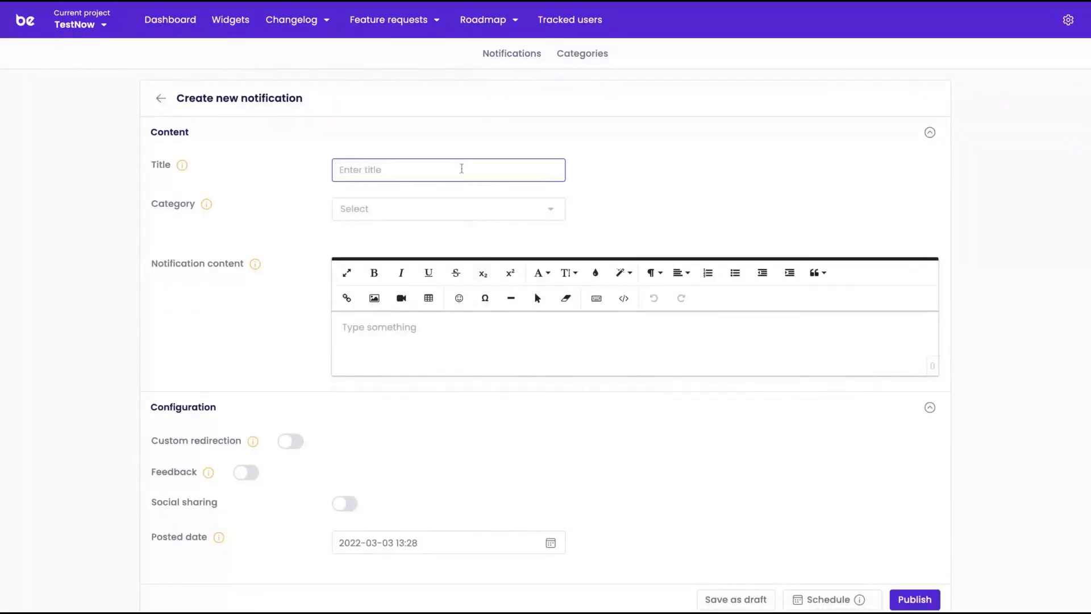
{"action": "type", "text": "I just created my n"}
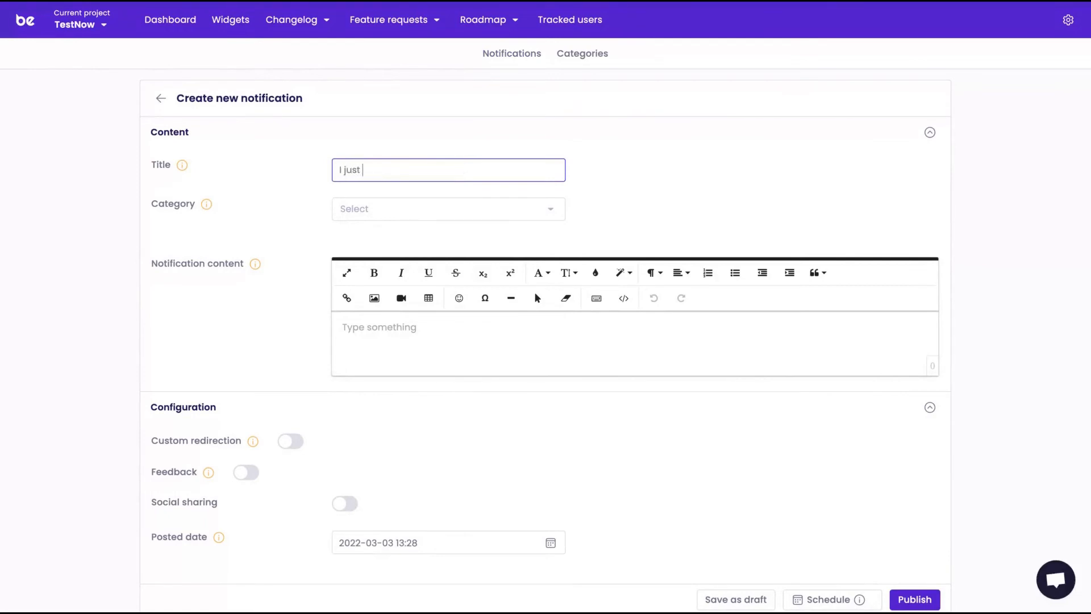
{"action": "key", "text": "BackSpace"}
{"action": "key", "text": "BackSpace"}
{"action": "key", "text": "BackSpace"}
{"action": "key", "text": "BackSpace"}
{"action": "type", "text": "the"}
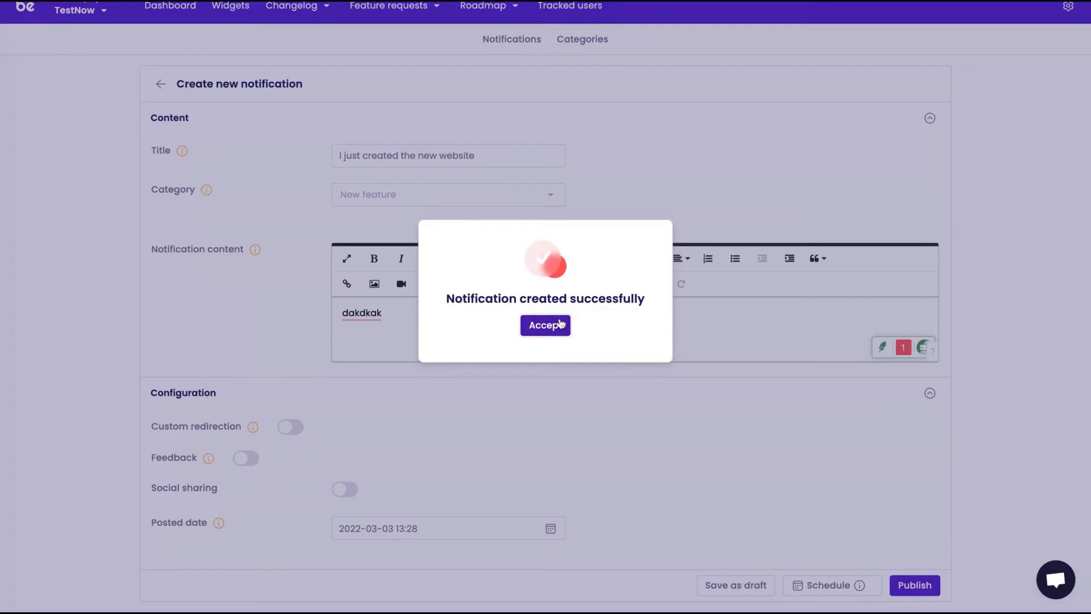
{"action": "left_click", "coordinate": [547, 323]}
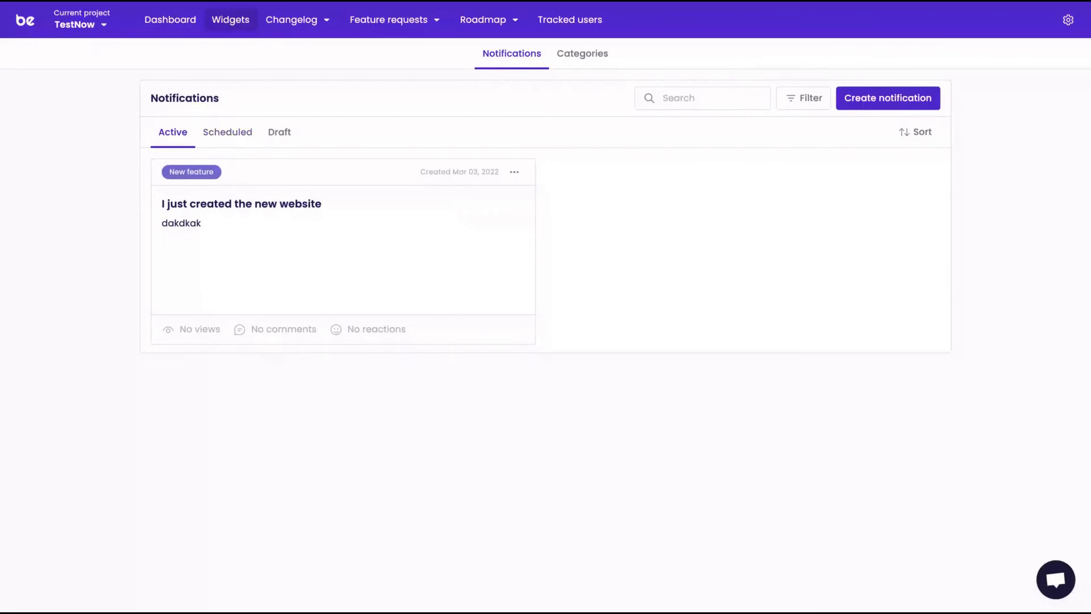
Start a new widget, try the Link launching type and set it back to Button
{"action": "left_click", "coordinate": [231, 20]}
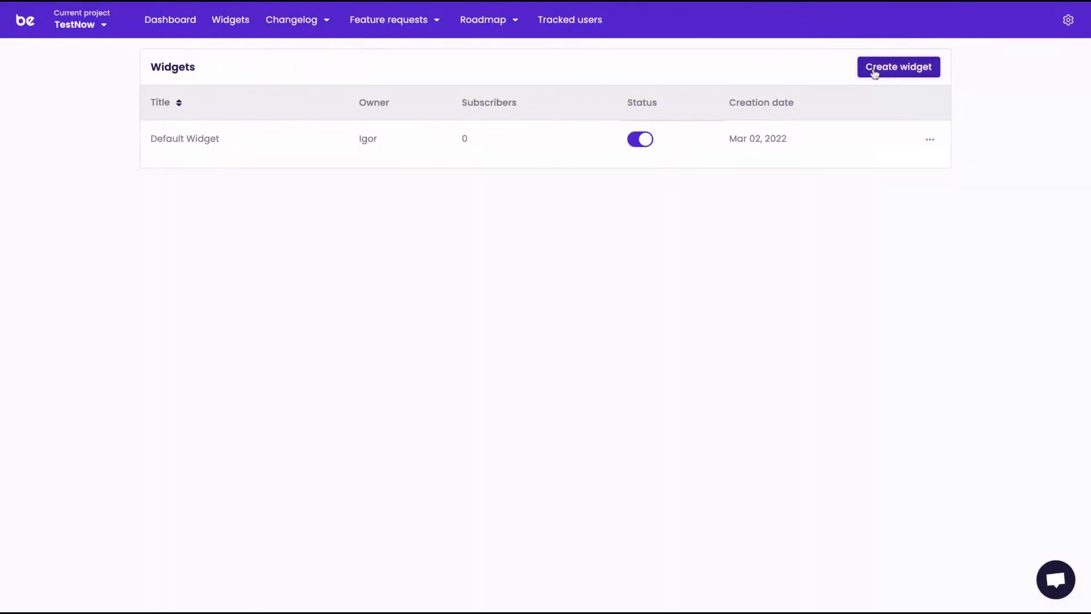
{"action": "left_click", "coordinate": [873, 68]}
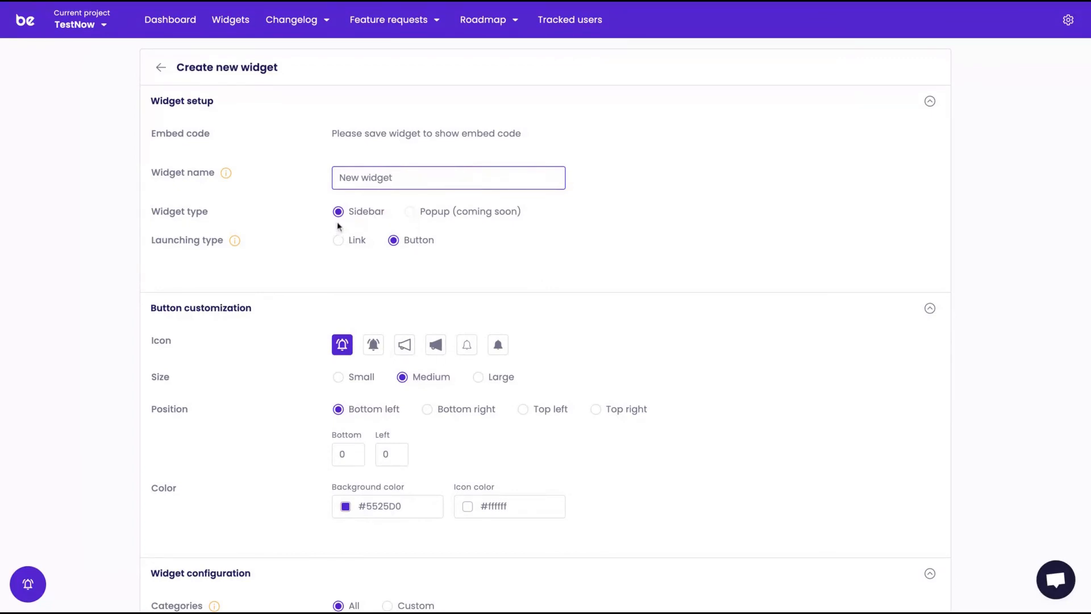
{"action": "scroll", "coordinate": [233, 230], "scroll_direction": "down", "scroll_amount": 1}
{"action": "mouse_move", "coordinate": [234, 230]}
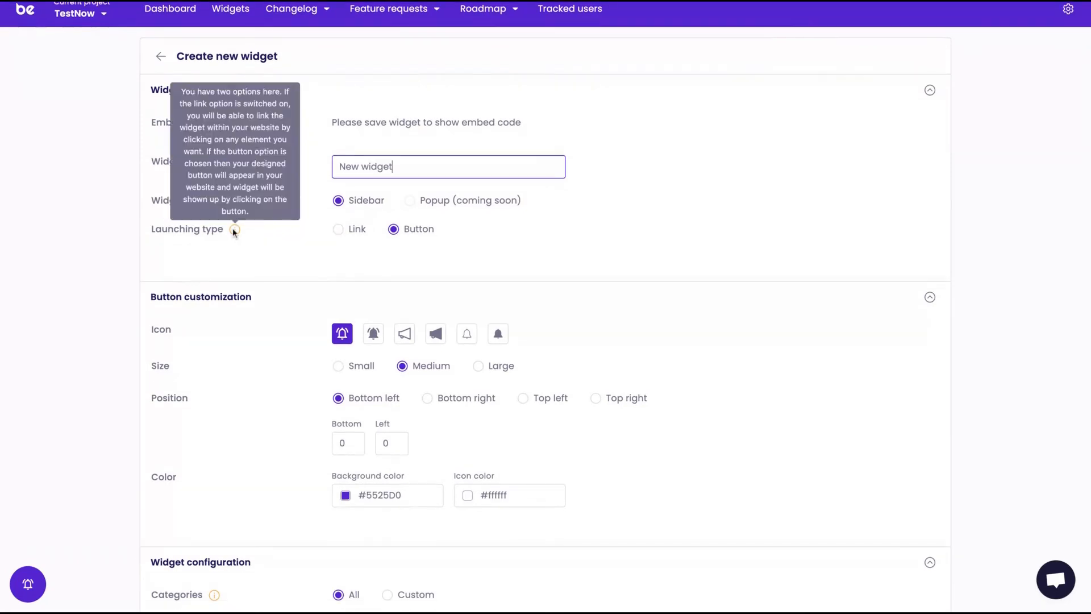
{"action": "left_click", "coordinate": [338, 229]}
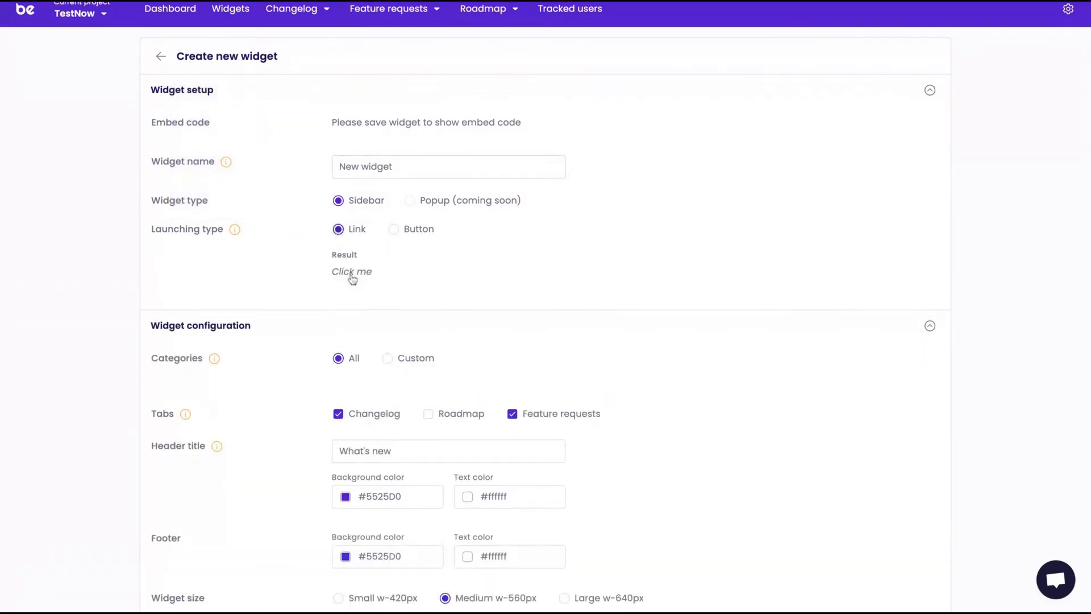
{"action": "left_click", "coordinate": [394, 229]}
Try the filled ringing bell as the widget button's icon, then choose the outlined megaphone
{"action": "scroll", "coordinate": [341, 241], "scroll_direction": "down", "scroll_amount": 2}
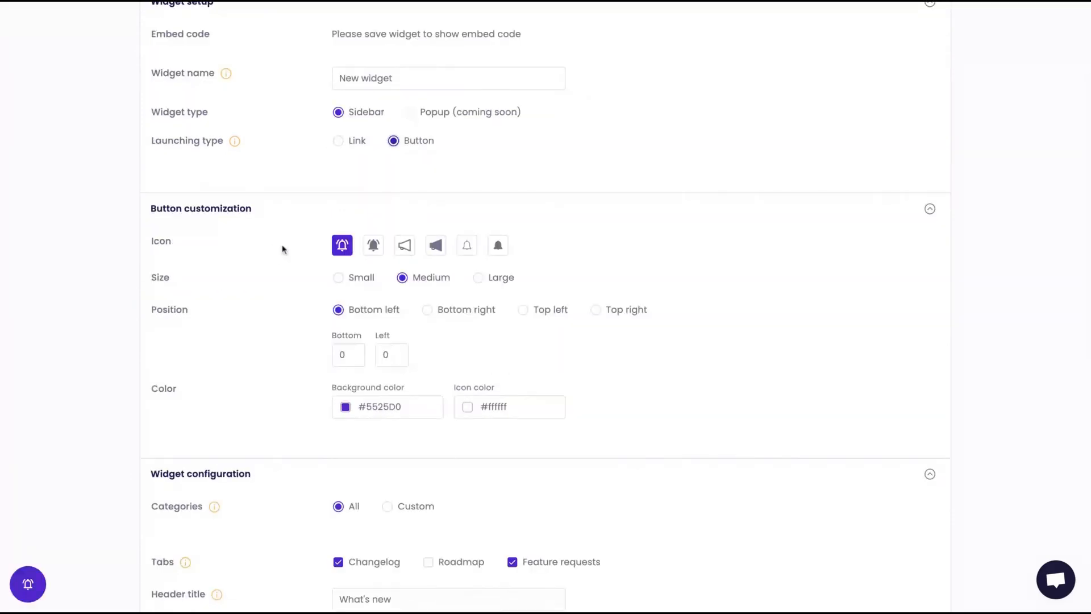
{"action": "left_click", "coordinate": [375, 250]}
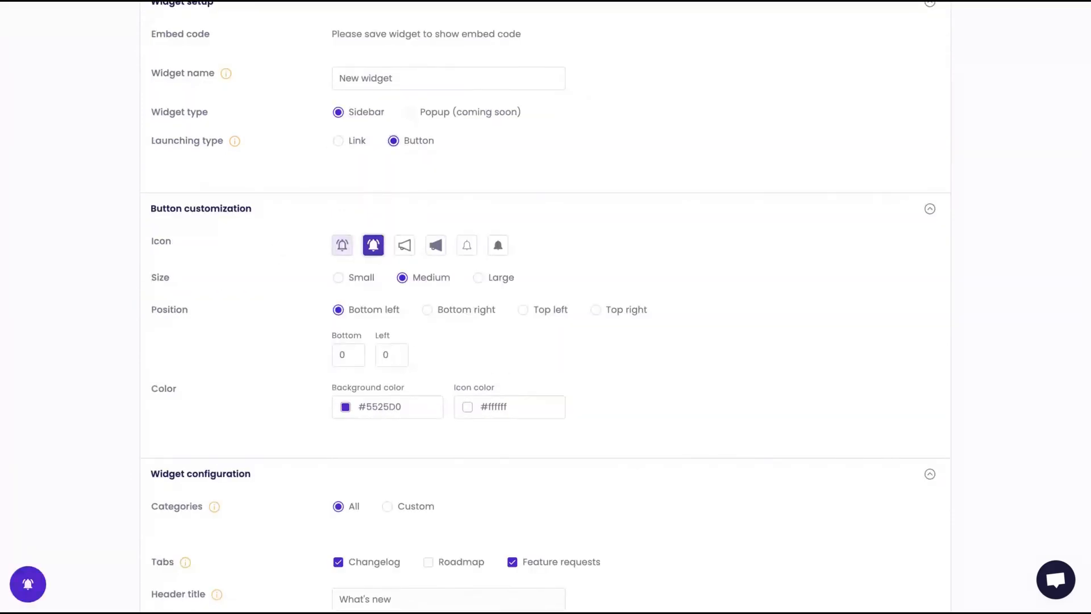
{"action": "left_click", "coordinate": [402, 253]}
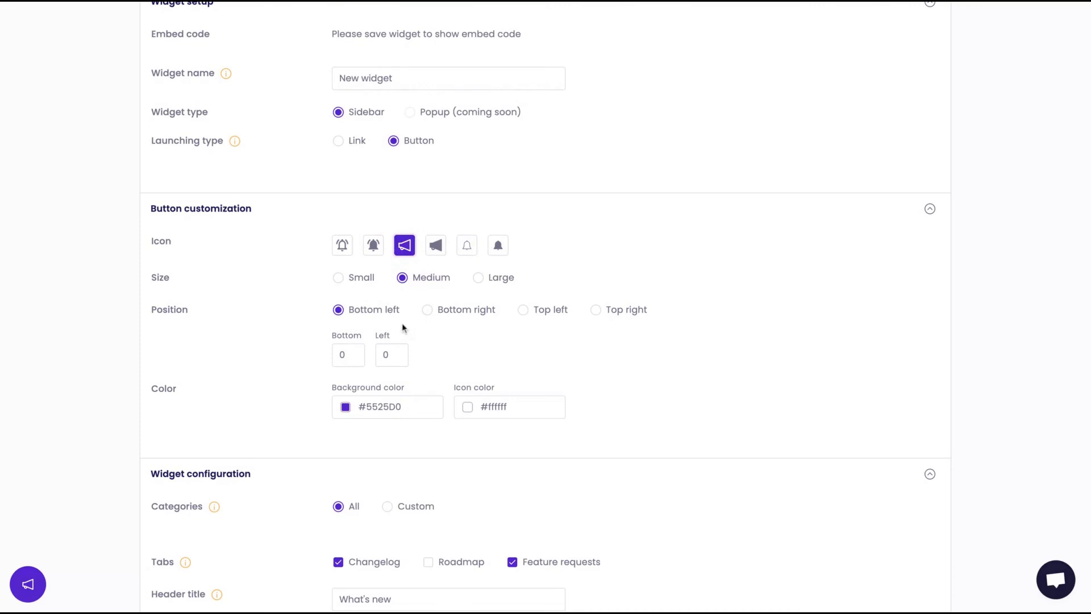
Include the Roadmap tab in the widget configuration and set the header title to "New Updates"
{"action": "scroll", "coordinate": [401, 323], "scroll_direction": "down", "scroll_amount": 2}
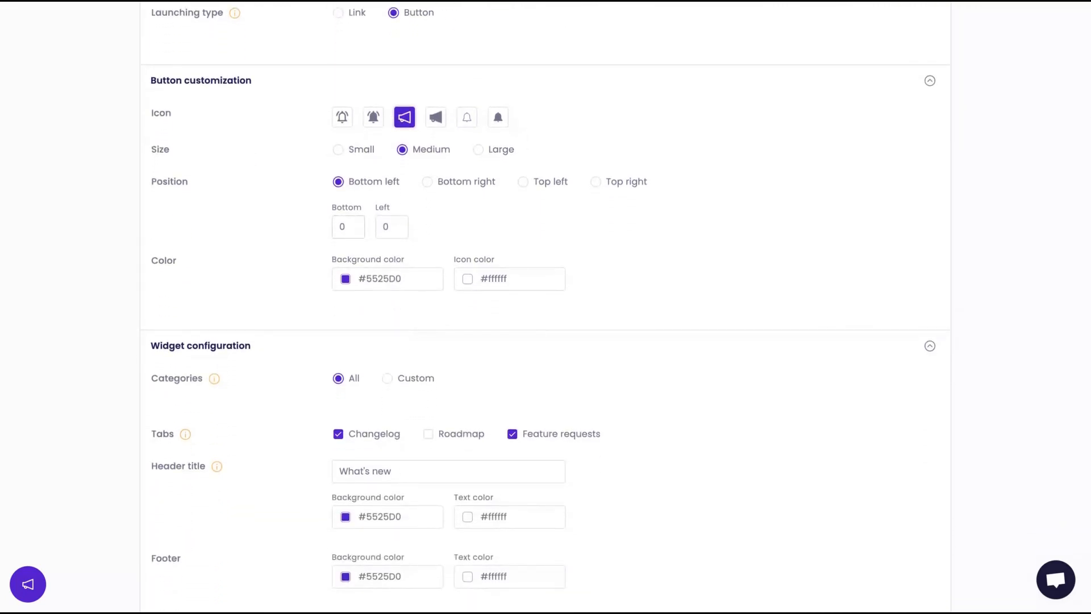
{"action": "scroll", "coordinate": [441, 239], "scroll_direction": "down", "scroll_amount": 3}
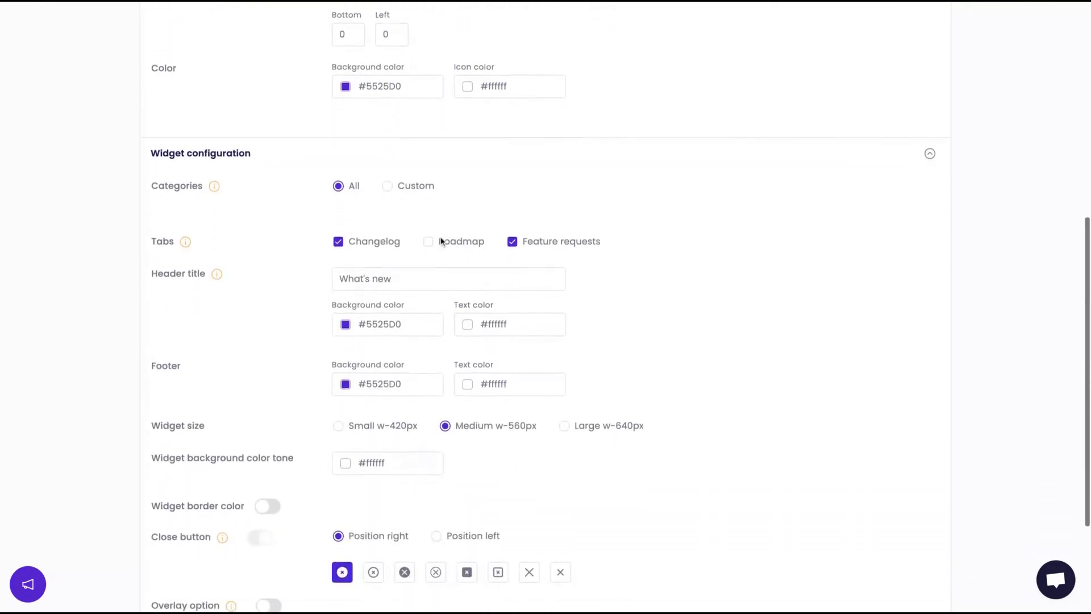
{"action": "scroll", "coordinate": [441, 241], "scroll_direction": "down", "scroll_amount": 2}
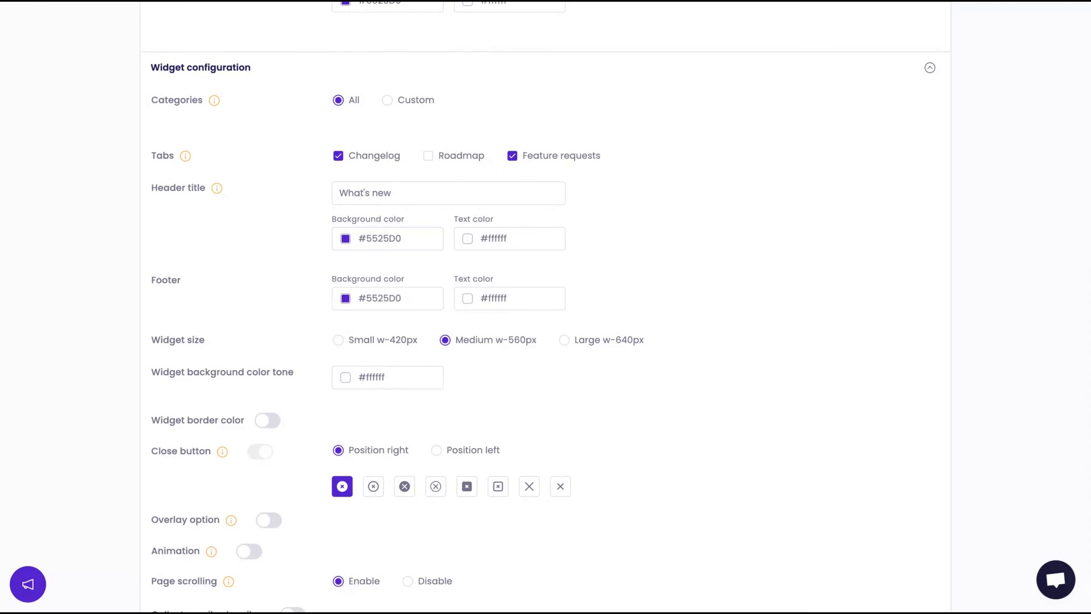
{"action": "left_click", "coordinate": [427, 157]}
{"action": "left_click", "coordinate": [418, 191]}
{"action": "key", "text": "ctrl+a"}
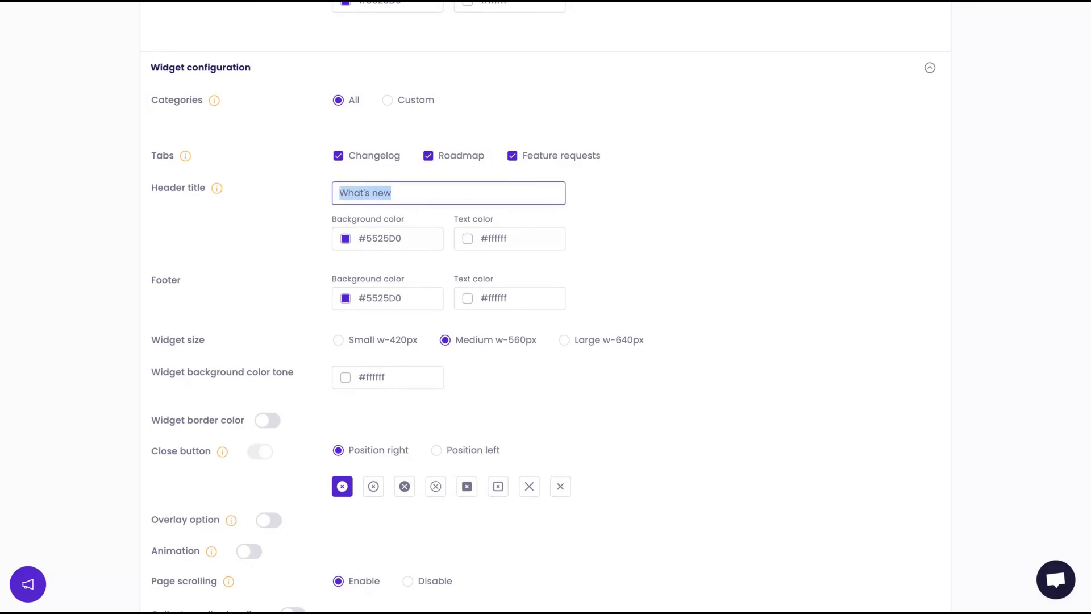
{"action": "type", "text": "New Updates"}
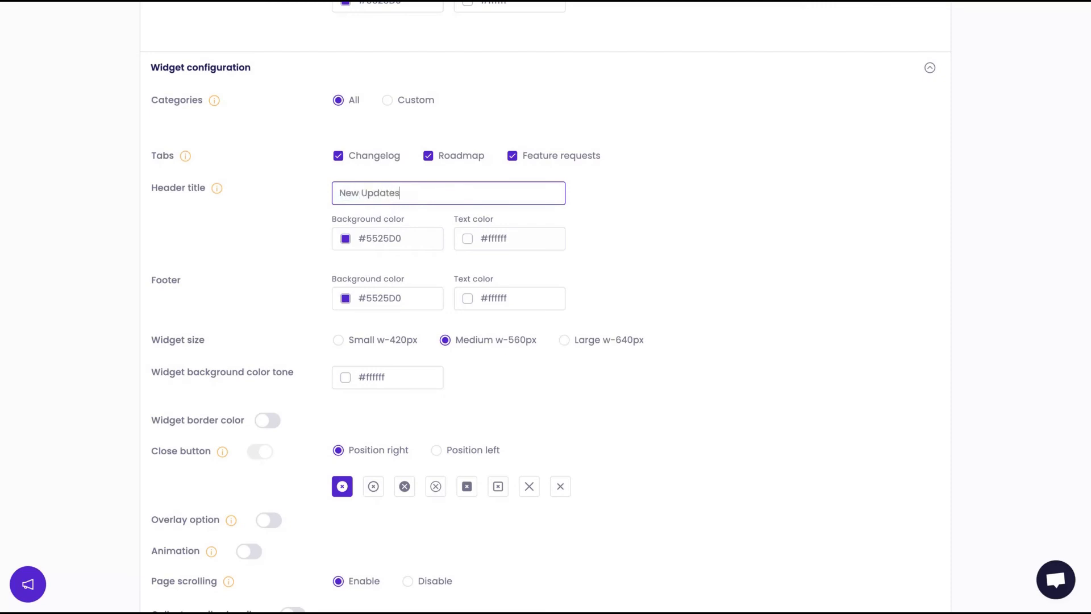
{"action": "left_click", "coordinate": [290, 234]}
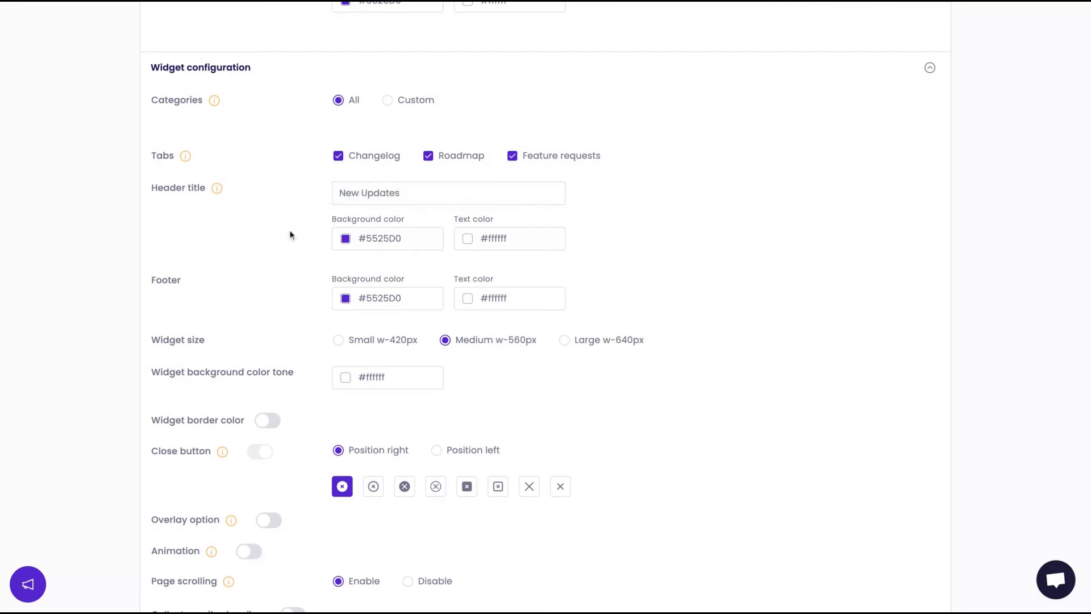
Review the remaining widget settings, create the widget and accept the confirmation
{"action": "scroll", "coordinate": [290, 235], "scroll_direction": "down", "scroll_amount": 3}
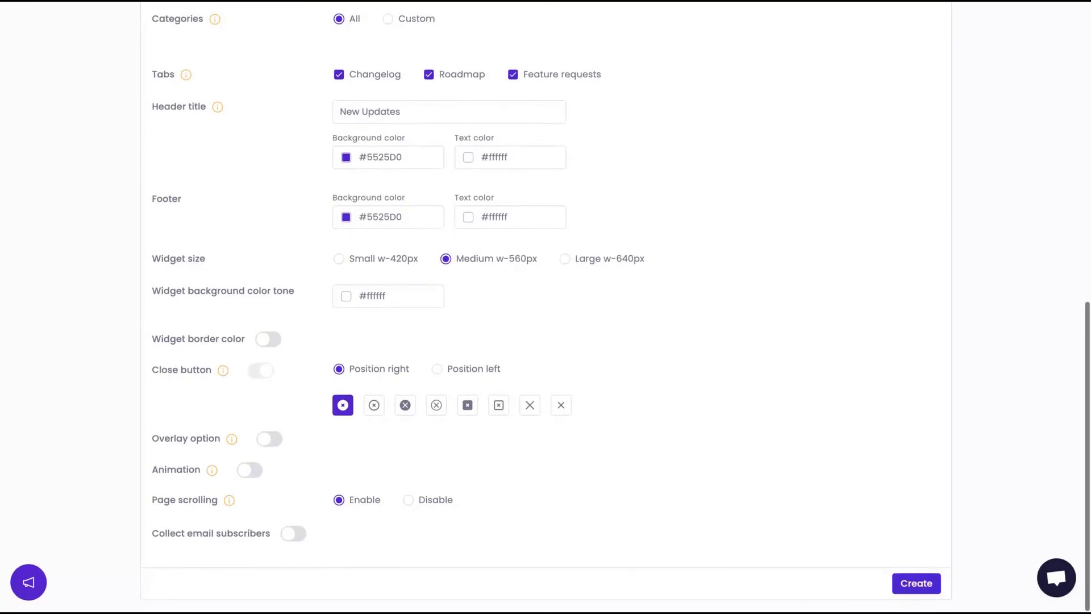
{"action": "scroll", "coordinate": [545, 307], "scroll_direction": "up", "scroll_amount": 10}
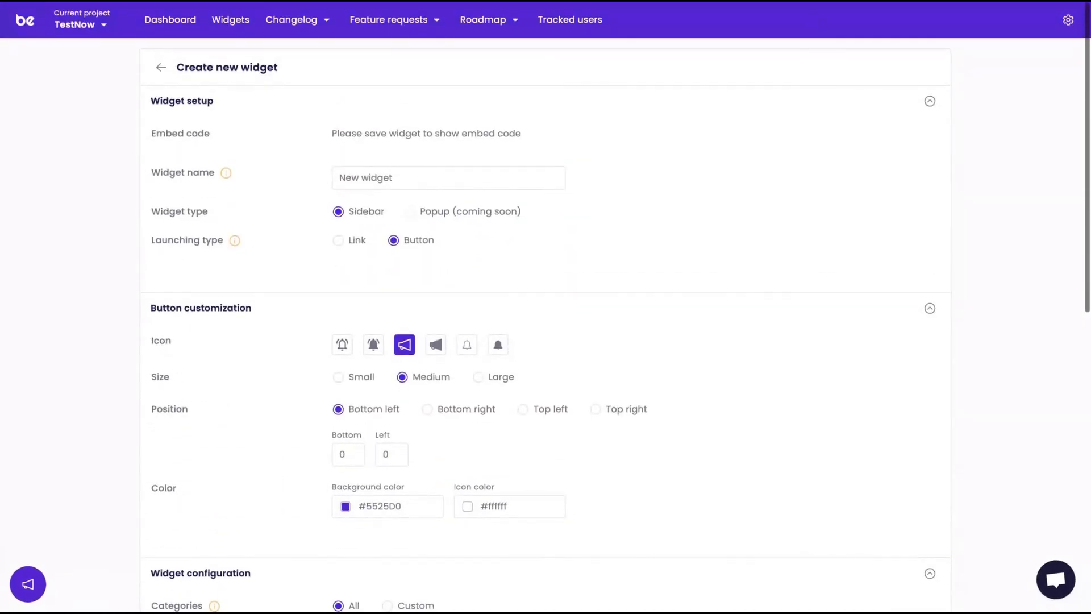
{"action": "scroll", "coordinate": [312, 346], "scroll_direction": "down", "scroll_amount": 5}
{"action": "scroll", "coordinate": [312, 346], "scroll_direction": "up", "scroll_amount": 5}
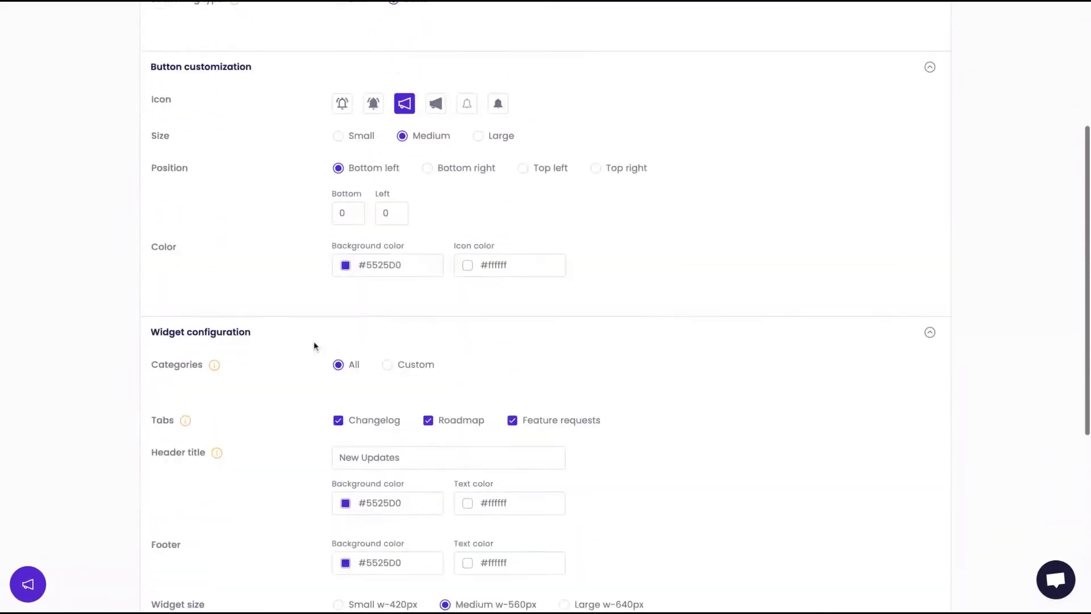
{"action": "scroll", "coordinate": [314, 343], "scroll_direction": "down", "scroll_amount": 10}
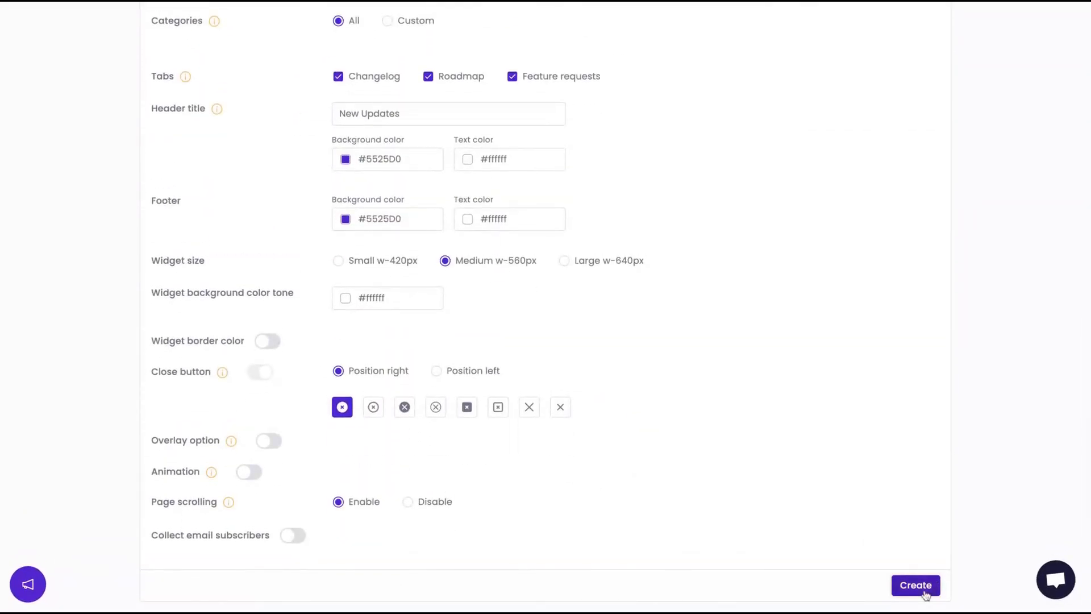
{"action": "left_click", "coordinate": [925, 595]}
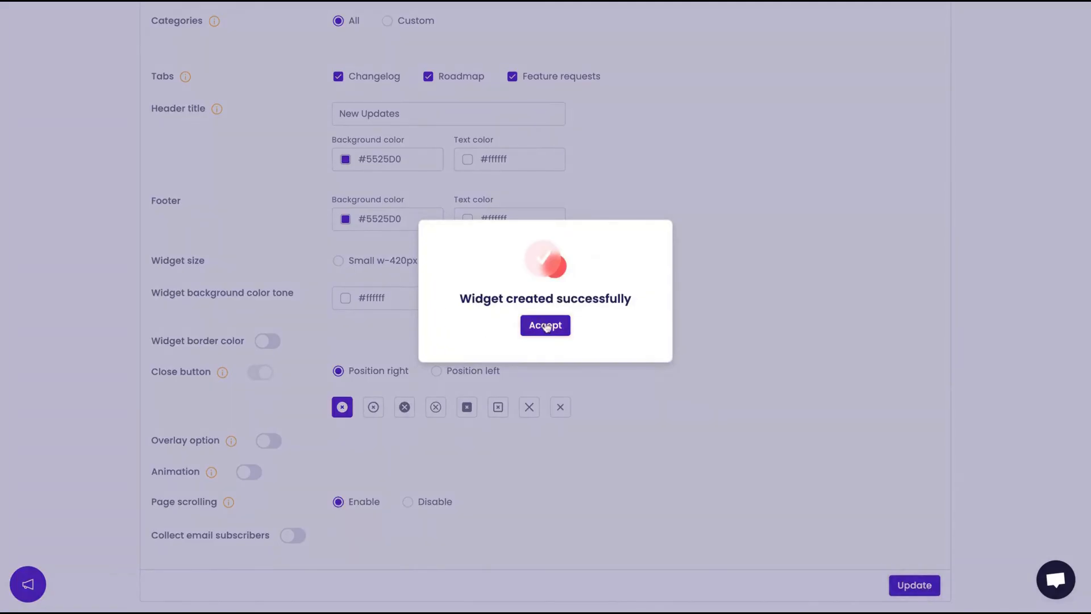
{"action": "left_click", "coordinate": [546, 326]}
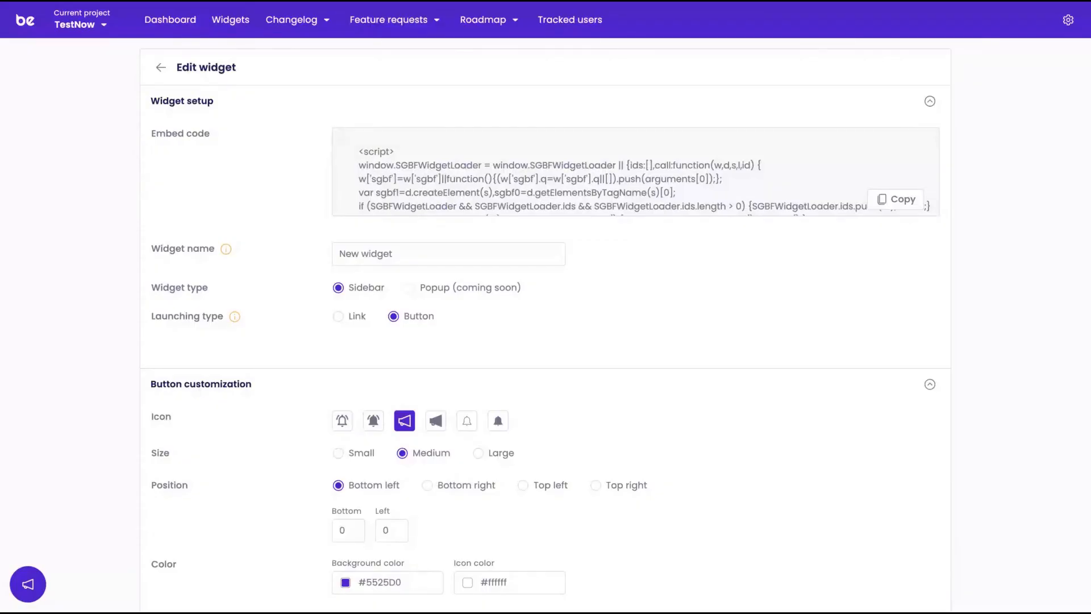
Look through the new widget's embed code and copy the script
{"action": "scroll", "coordinate": [454, 156], "scroll_direction": "down", "scroll_amount": 5}
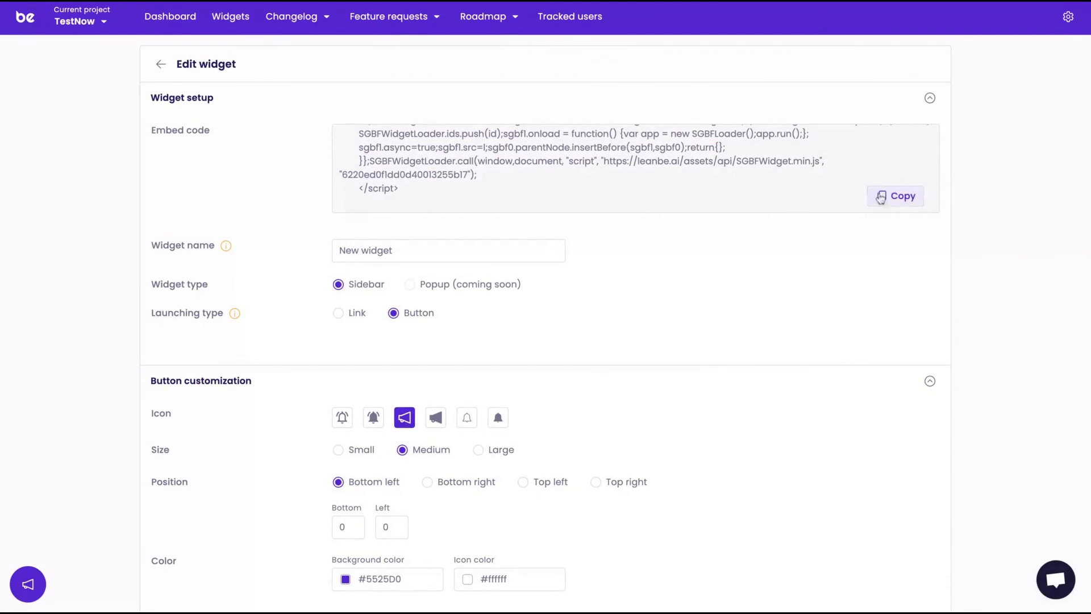
{"action": "scroll", "coordinate": [835, 188], "scroll_direction": "up", "scroll_amount": 1}
{"action": "scroll", "coordinate": [833, 187], "scroll_direction": "up", "scroll_amount": 5}
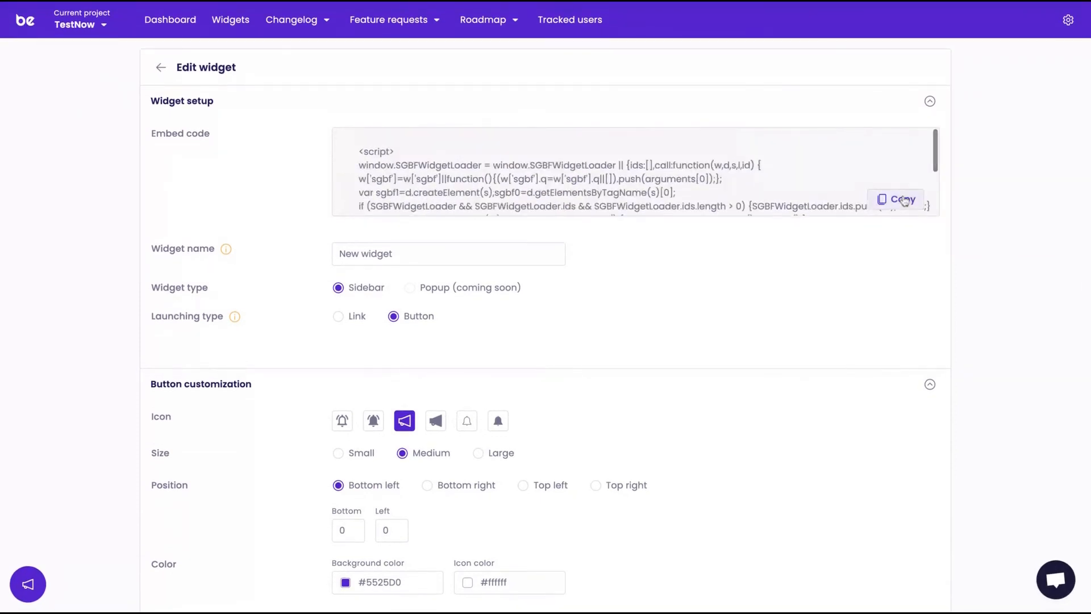
{"action": "left_click", "coordinate": [875, 199]}
{"action": "scroll", "coordinate": [765, 166], "scroll_direction": "down", "scroll_amount": 5}
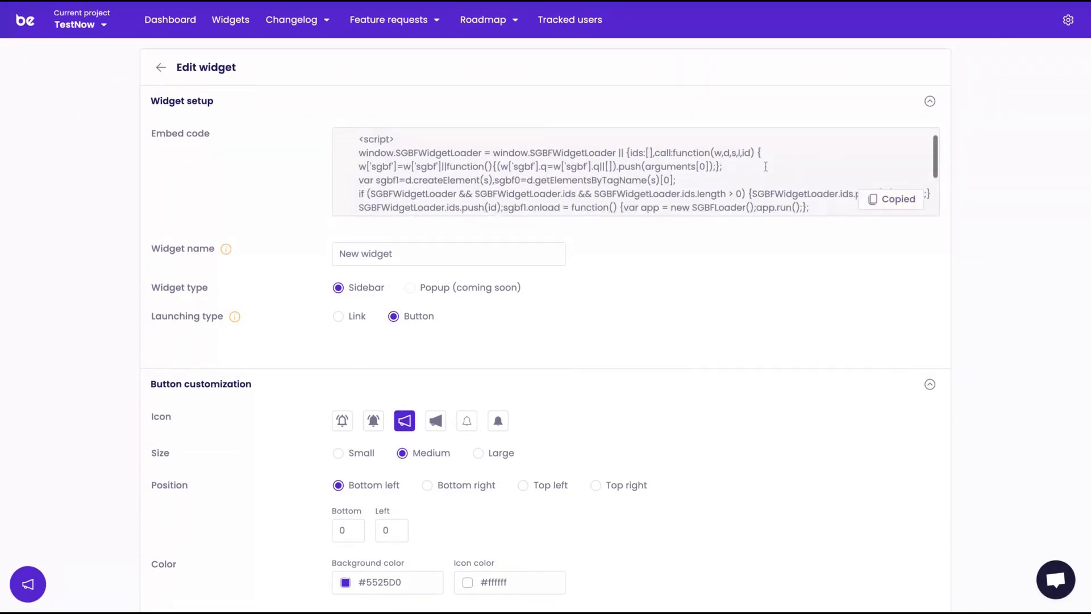
Try enabling email subscriber collection for the widget, then turn it back off and return to the widget setup
{"action": "scroll", "coordinate": [624, 409], "scroll_direction": "down", "scroll_amount": 12}
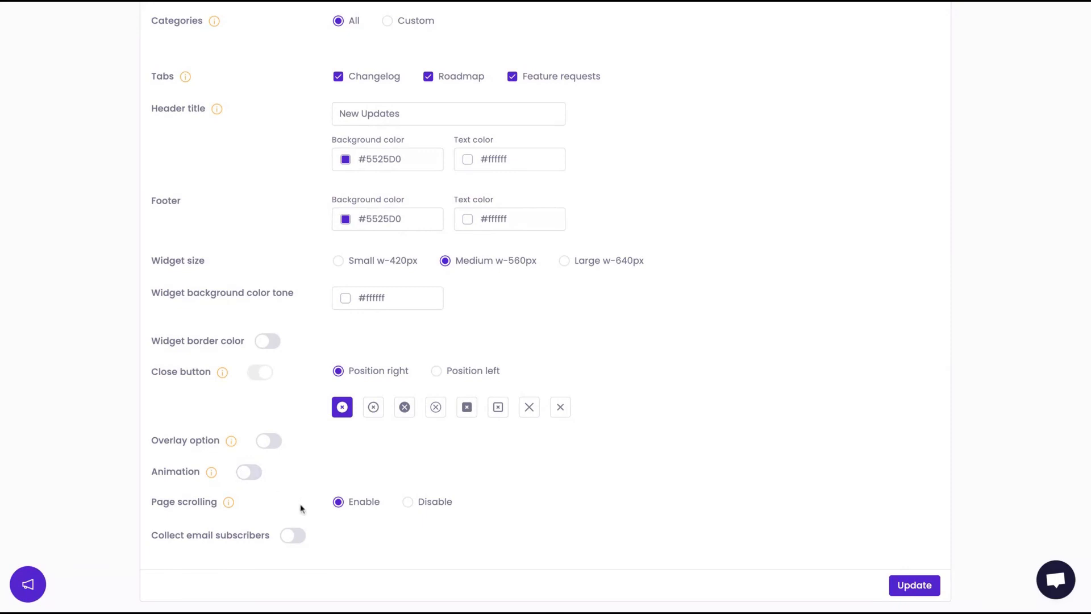
{"action": "left_click", "coordinate": [293, 542]}
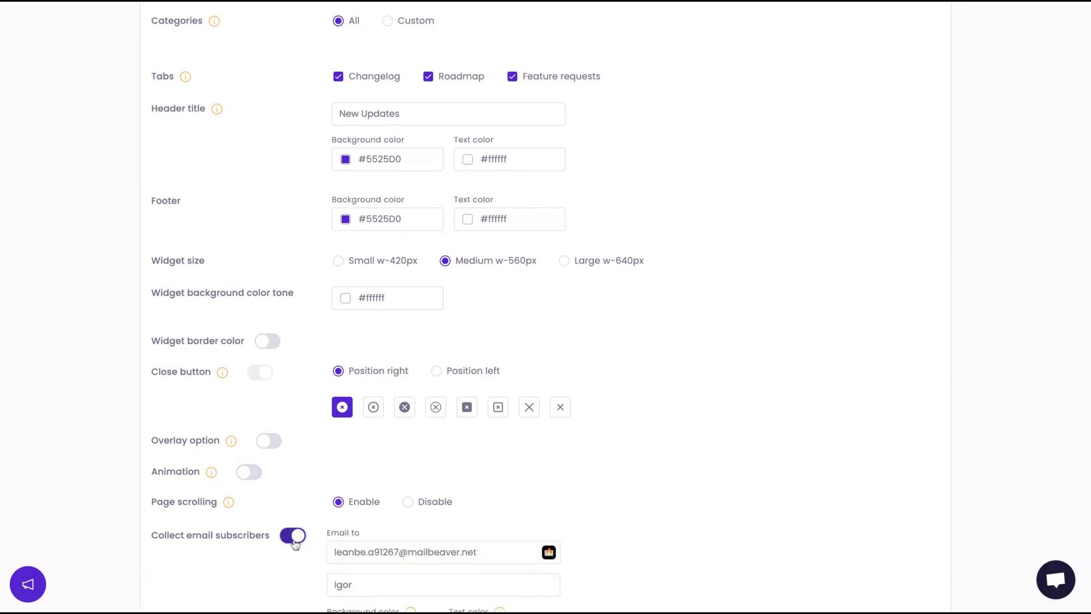
{"action": "scroll", "coordinate": [294, 542], "scroll_direction": "down", "scroll_amount": 2}
{"action": "left_click", "coordinate": [294, 427]}
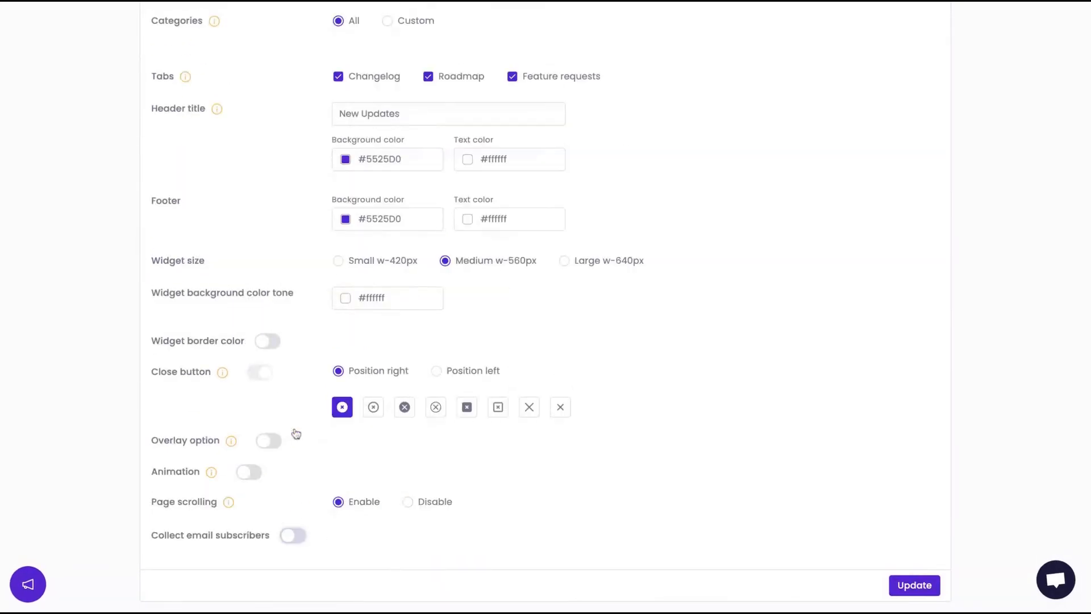
{"action": "scroll", "coordinate": [306, 279], "scroll_direction": "up", "scroll_amount": 2}
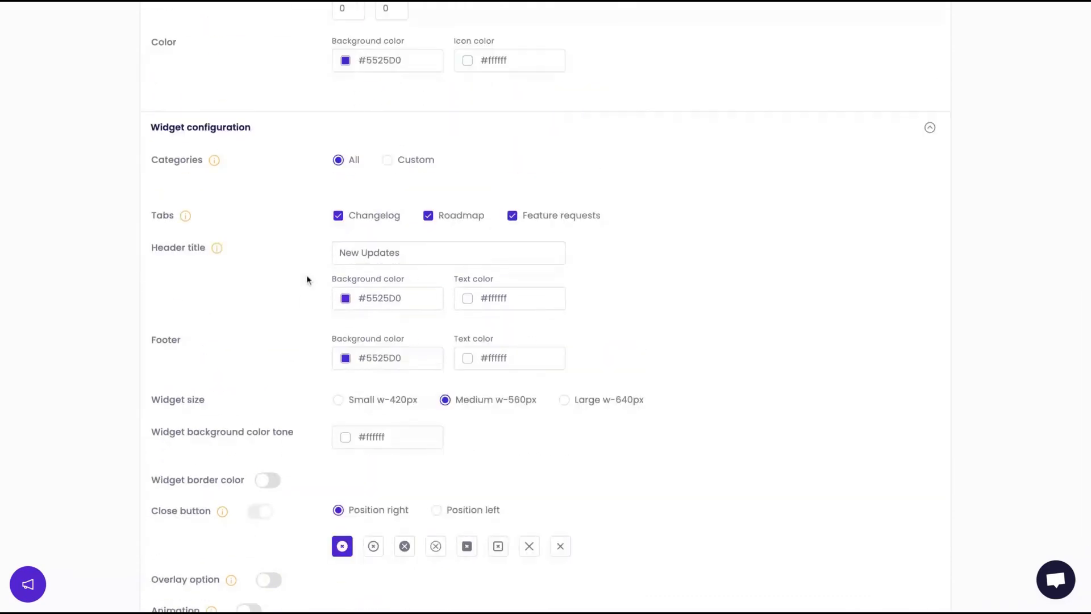
{"action": "scroll", "coordinate": [306, 274], "scroll_direction": "up", "scroll_amount": 8}
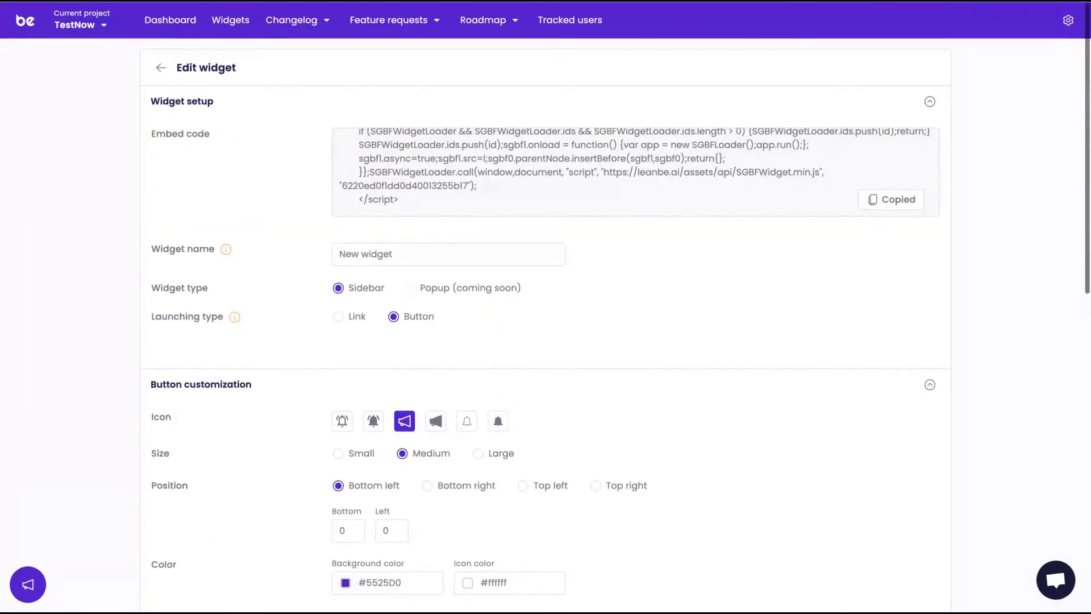